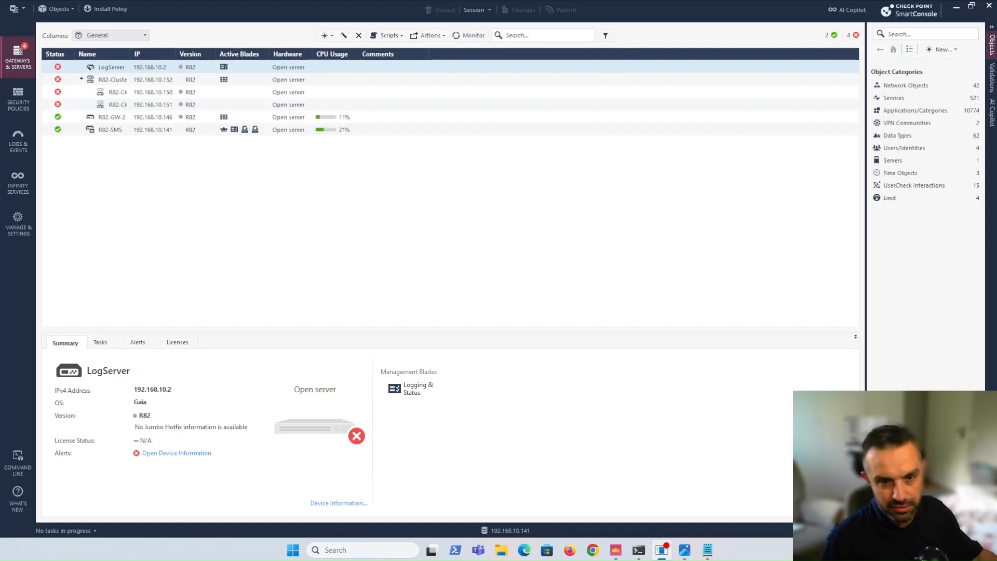
# Open a new tab in Logs & Events and display the list of available reports
pyautogui.click(18, 140)
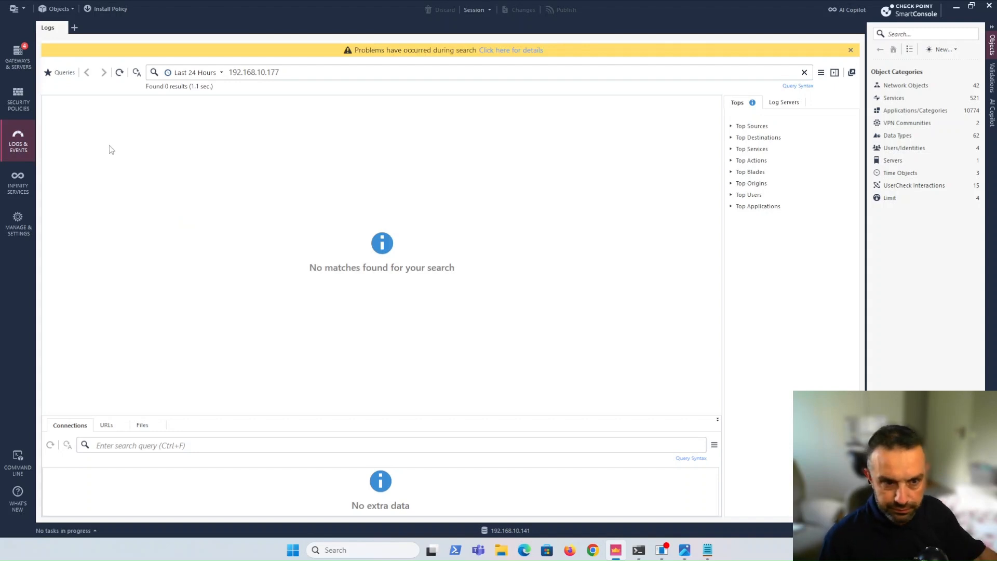
pyautogui.click(76, 28)
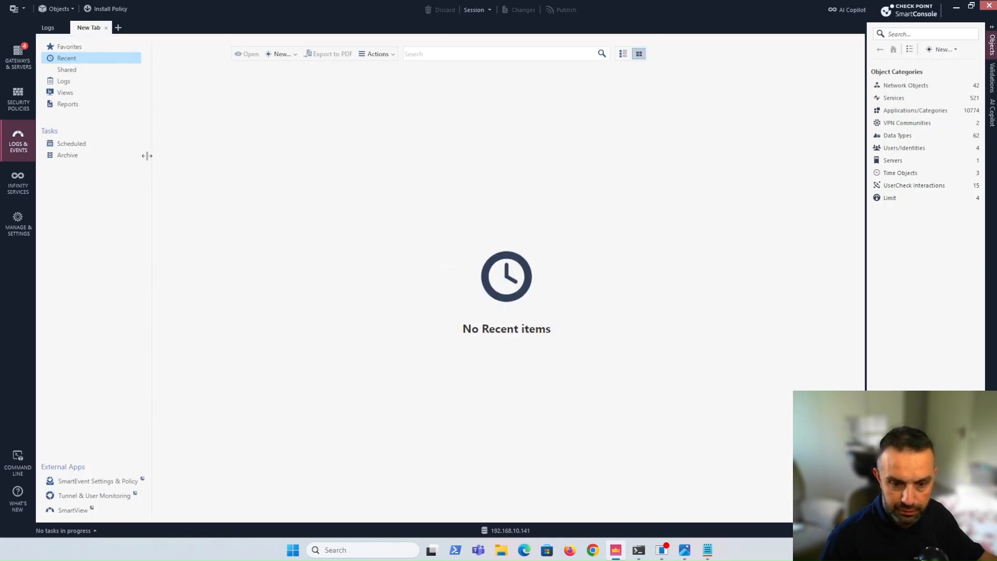
pyautogui.click(67, 105)
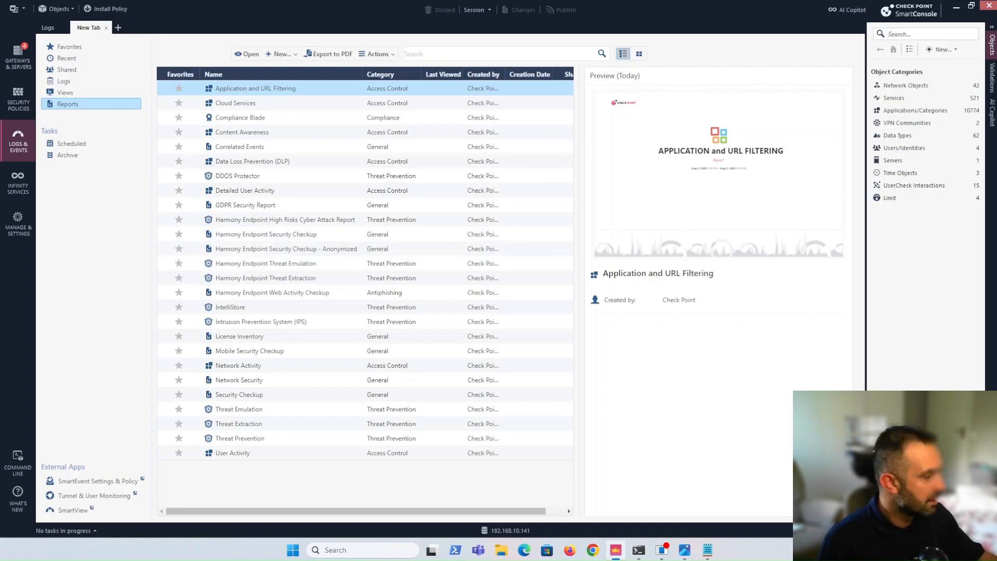
pyautogui.hotkey('alt', 'Tab')
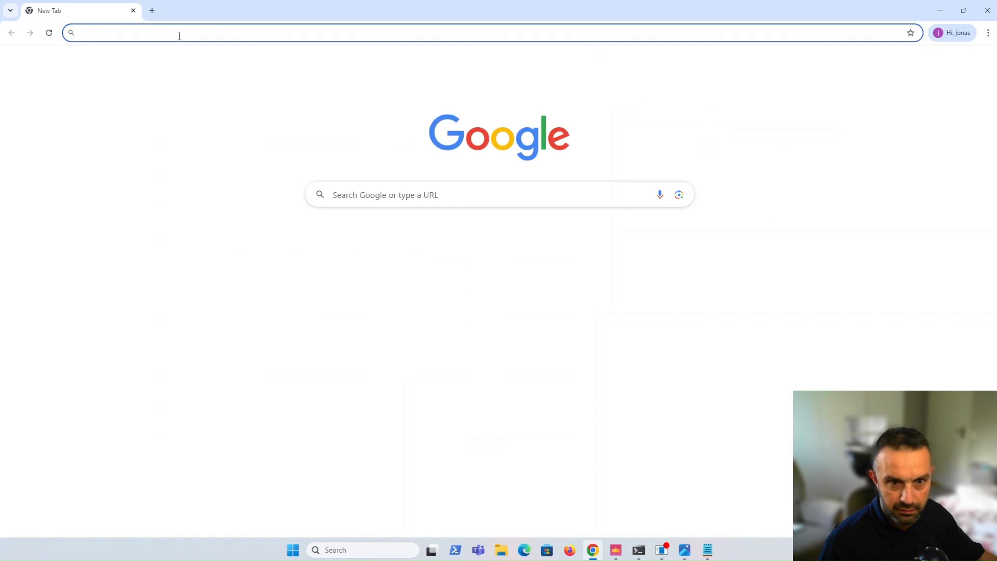
pyautogui.click(178, 34)
pyautogui.write('https://192.168.10.141/smartview/')
pyautogui.press('Return')
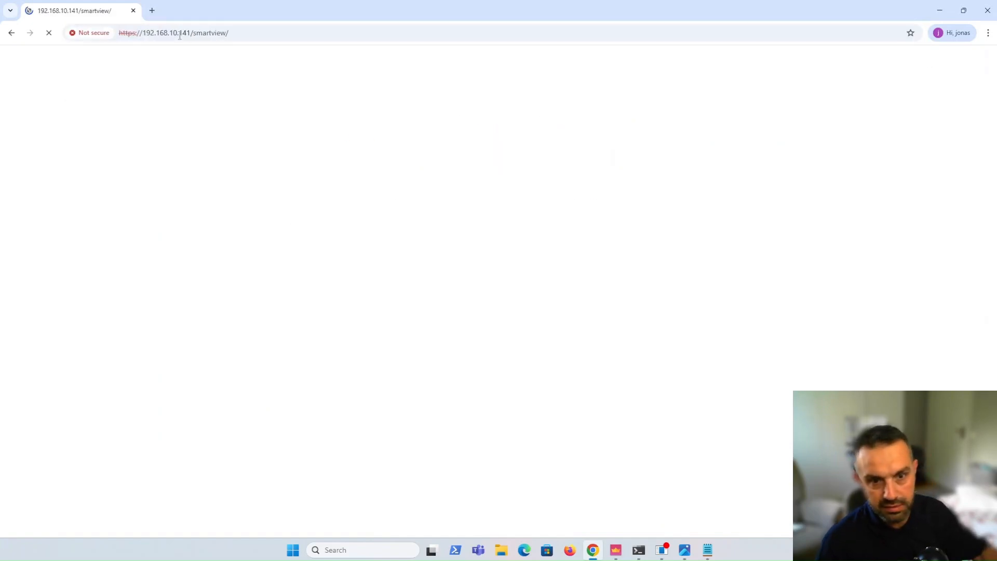
pyautogui.click(365, 325)
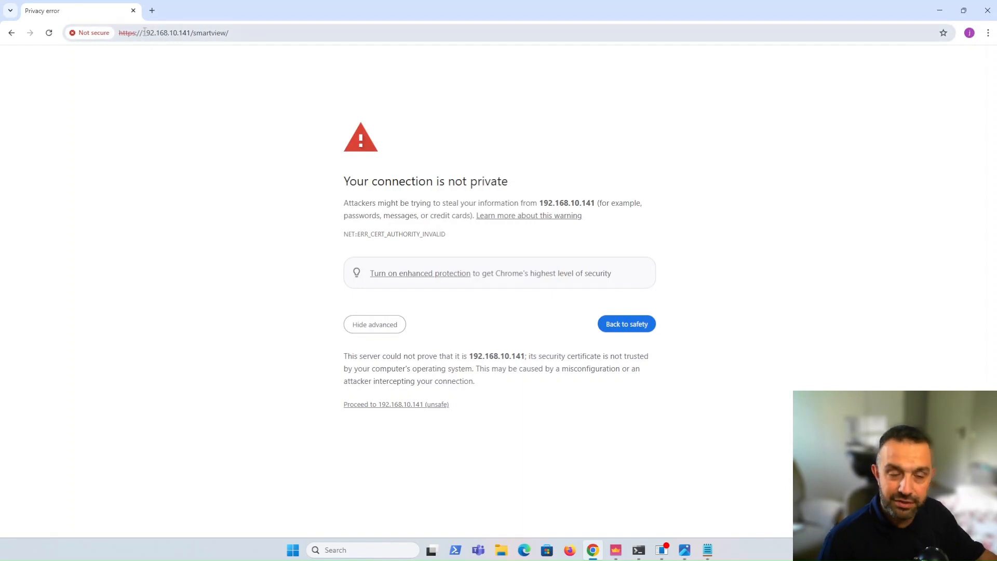
pyautogui.click(422, 405)
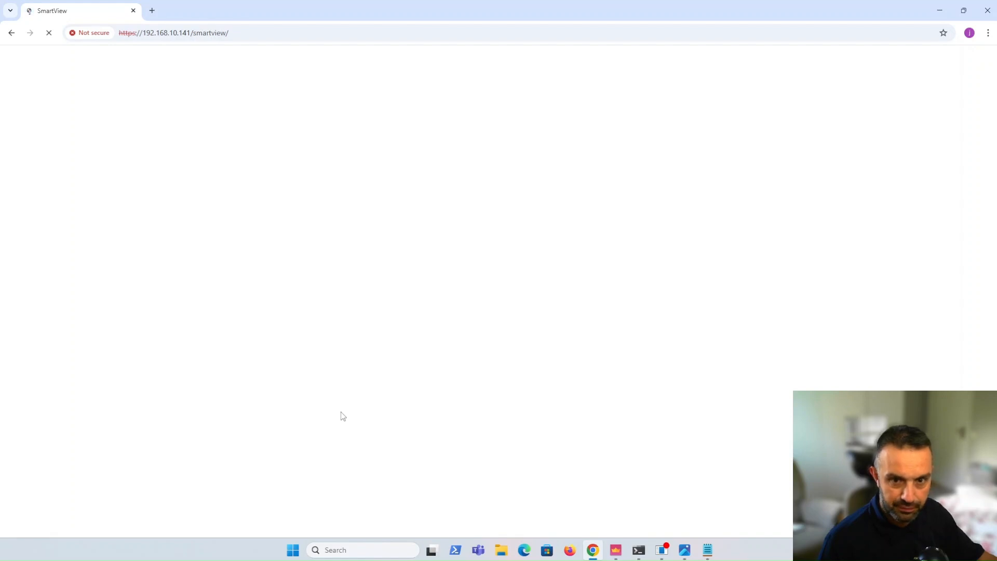
# Log in to SmartView as admin, entering the account password
pyautogui.write('admin')
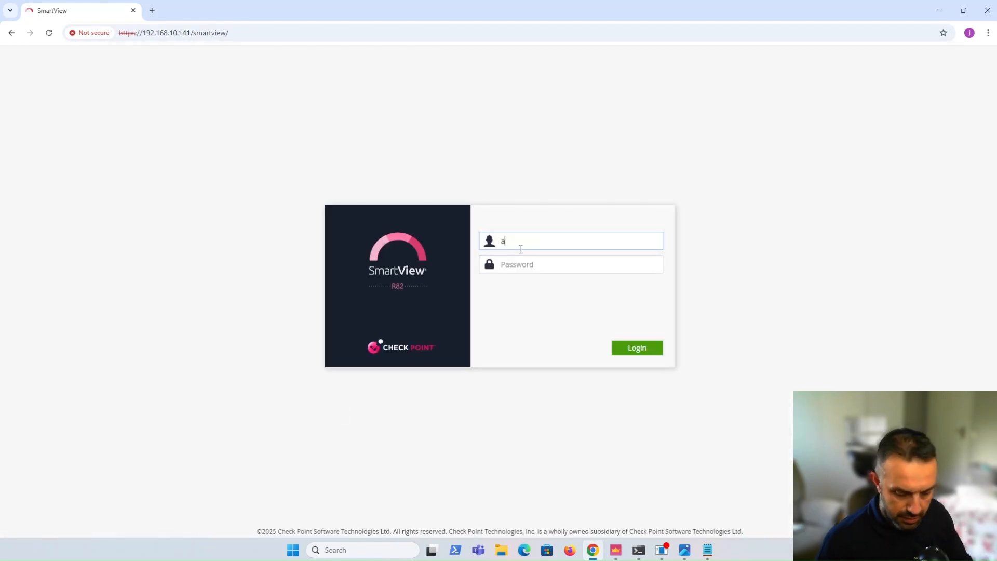
pyautogui.press('Tab')
pyautogui.write('********')
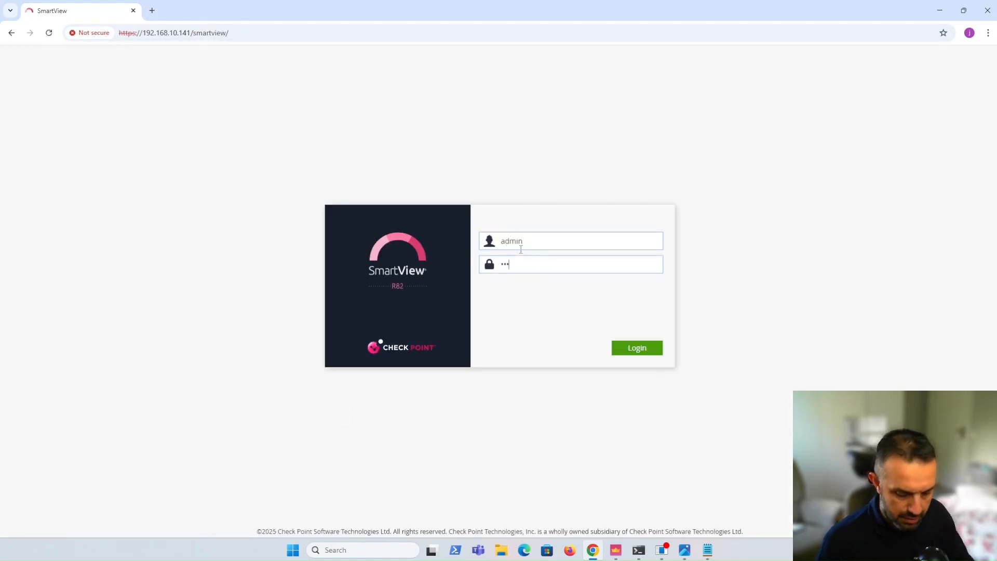
pyautogui.click(633, 349)
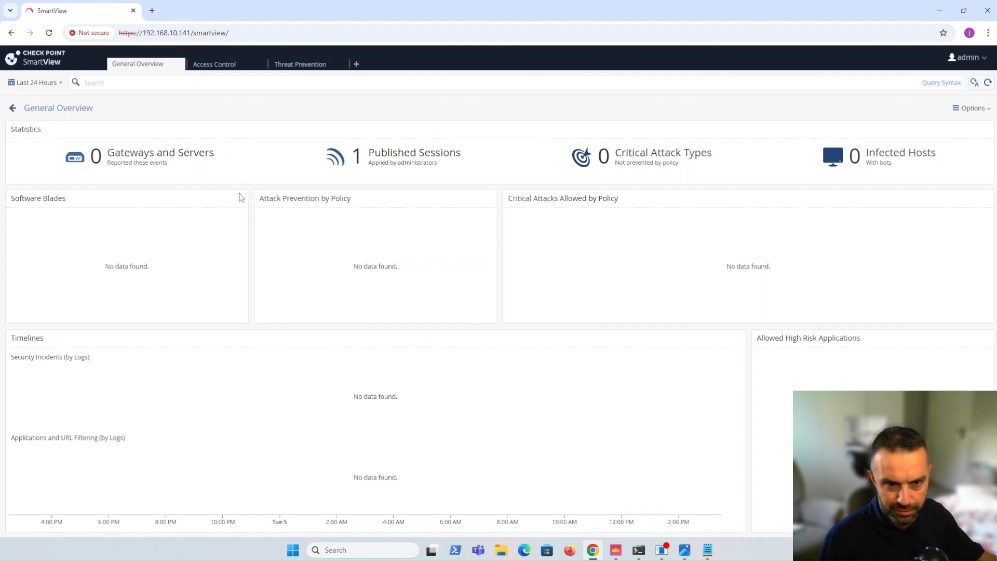
# View the Access Control dashboard, and set the General Overview time filter to Last Hour
pyautogui.click(212, 69)
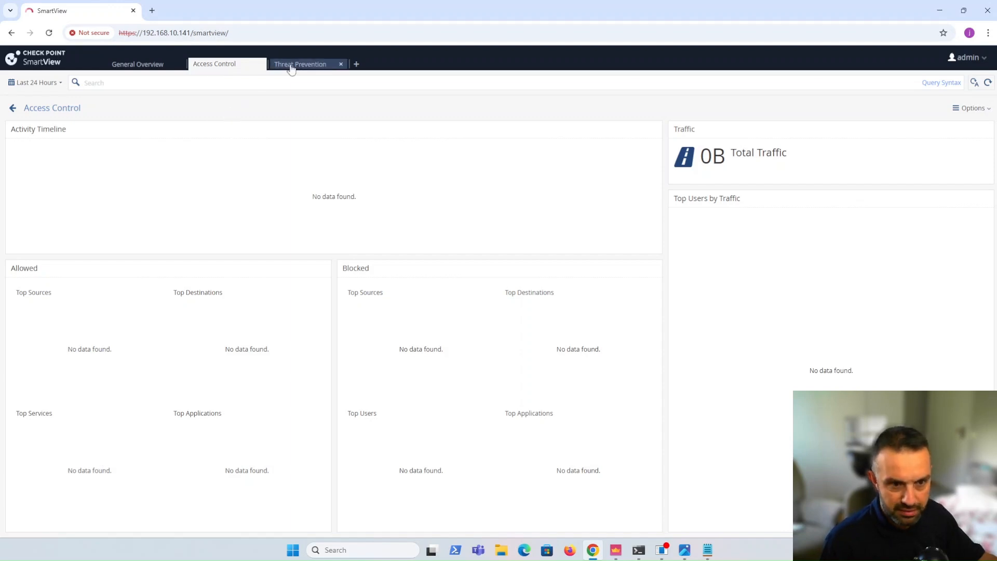
pyautogui.click(141, 65)
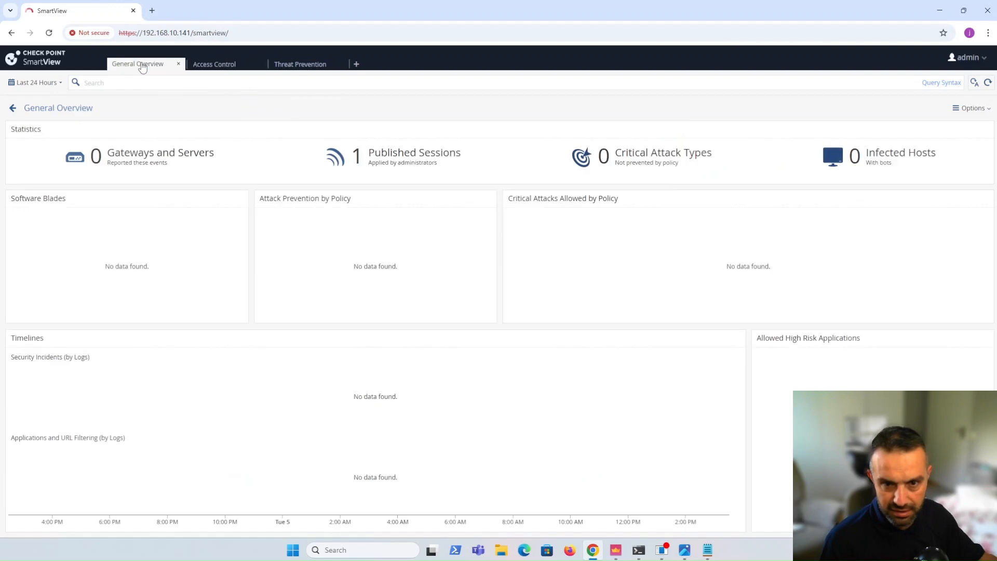
pyautogui.click(61, 83)
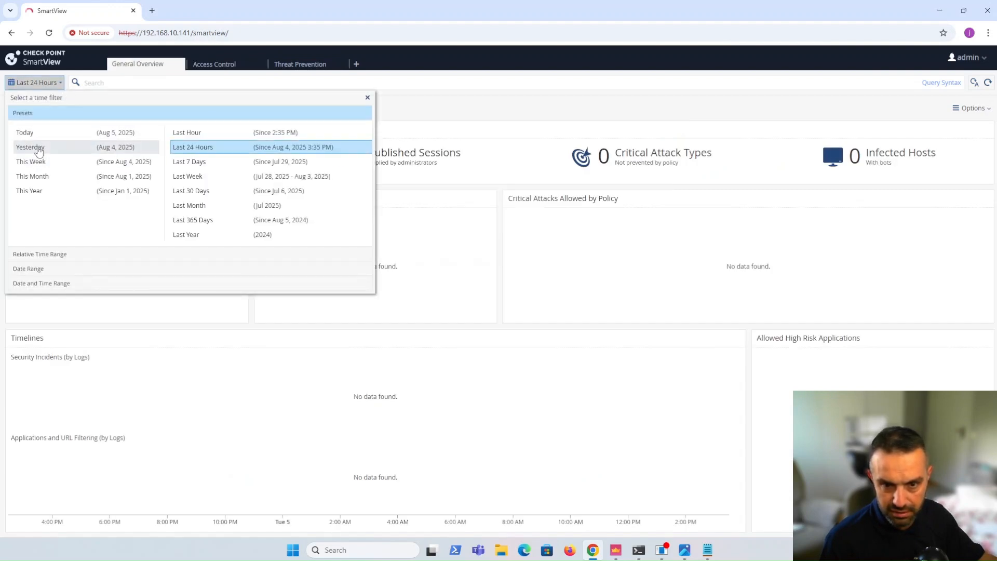
pyautogui.click(186, 133)
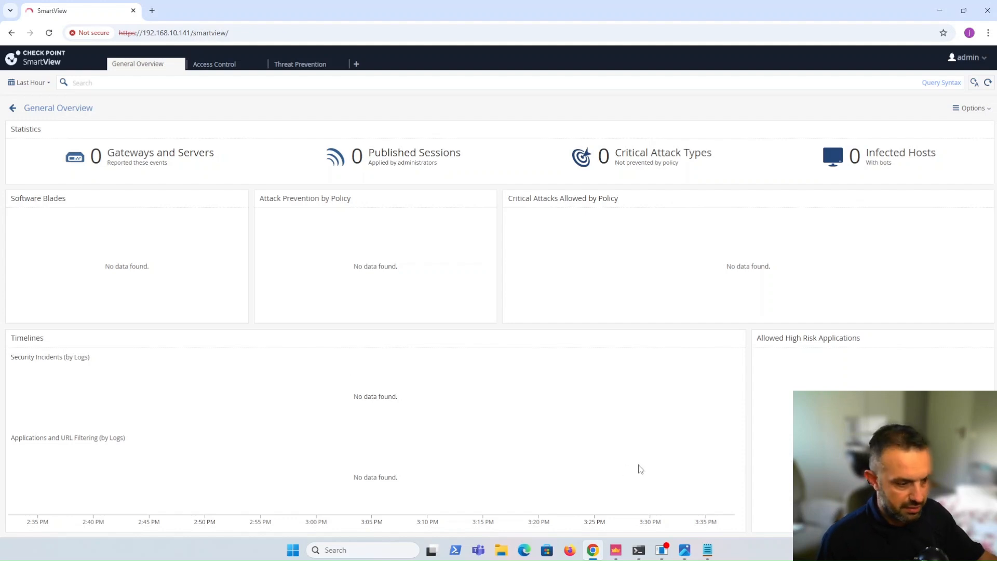
# Switch to SmartConsole, open SmartEvent Settings & Policy to view the event policy, and return to the Gateways & Servers list
pyautogui.click(616, 550)
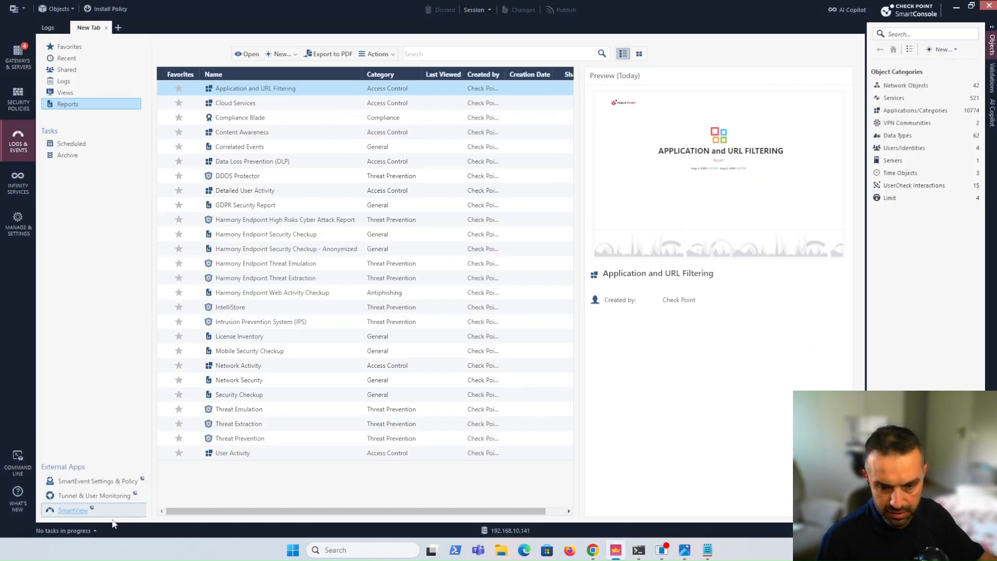
pyautogui.click(85, 483)
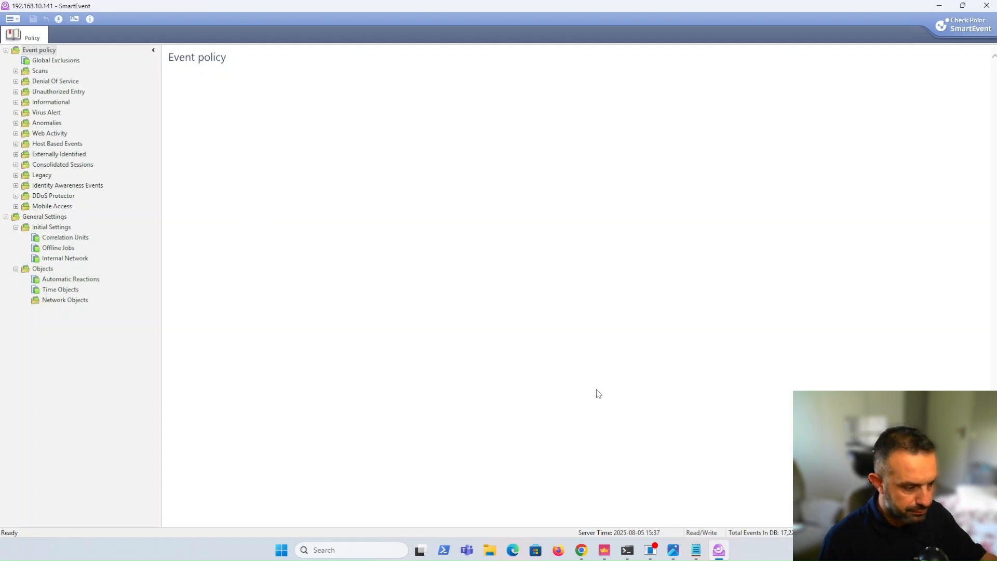
pyautogui.click(605, 550)
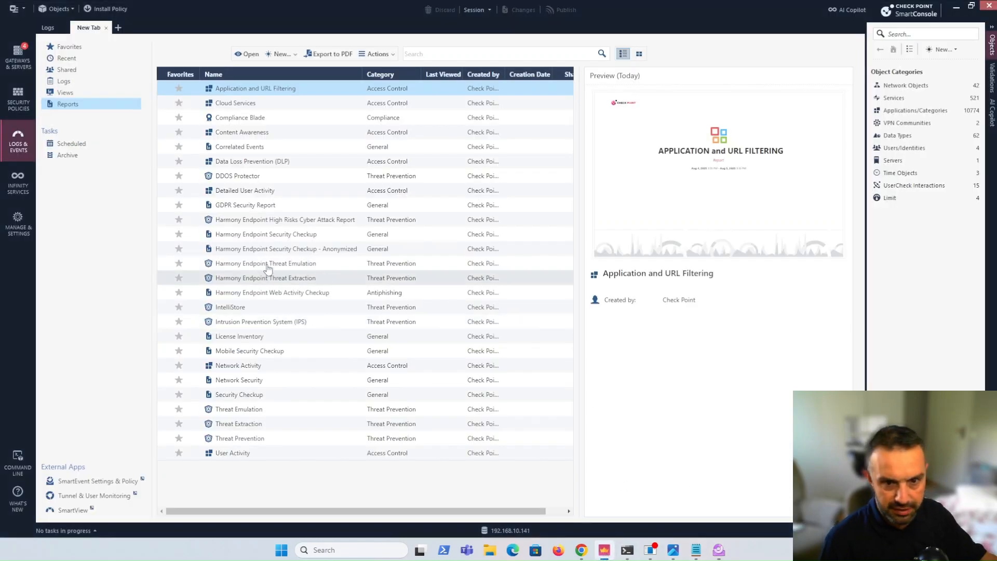
pyautogui.click(16, 67)
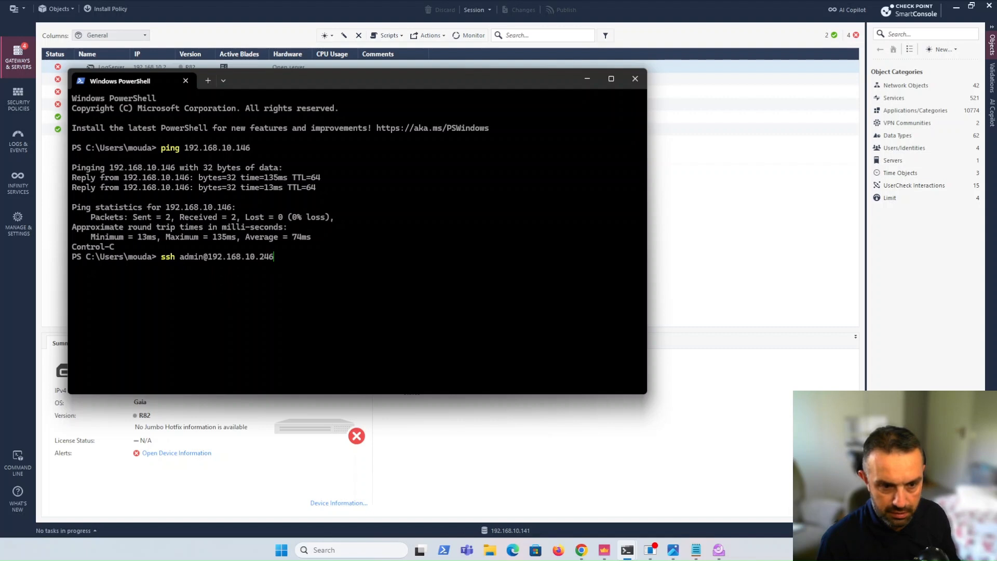
# In Windows PowerShell, ping 192.168.10.146 and open an SSH session to it as admin, entering the account password
pyautogui.press('BackSpace')
pyautogui.press('BackSpace')
pyautogui.press('BackSpace')
pyautogui.write('146')
pyautogui.press('Return')
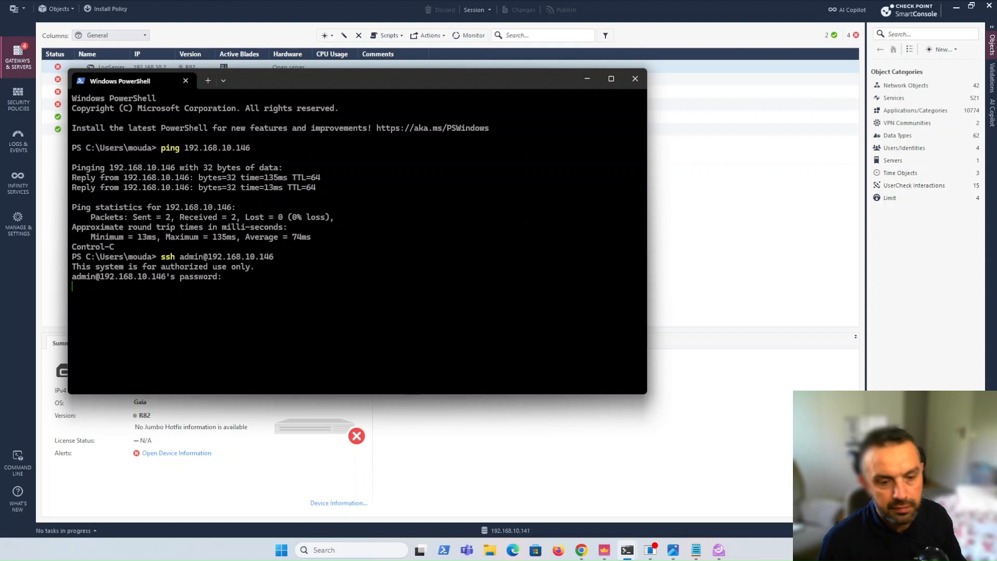
pyautogui.press('Return')
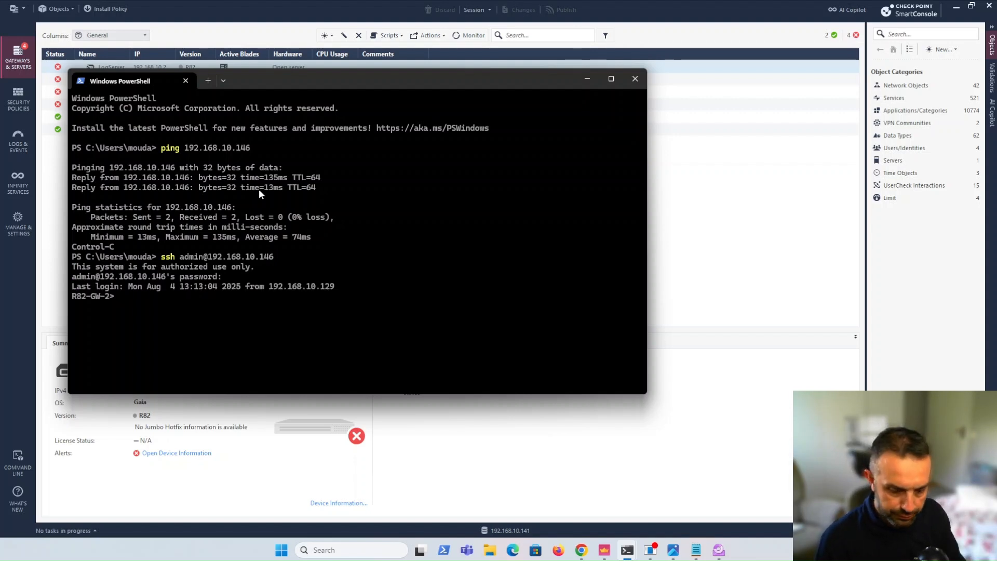
# Run cpview on the gateway and show the Log-Rates page under Advanced Logging, keeping the gateway list visible behind the terminal
pyautogui.write('cpview')
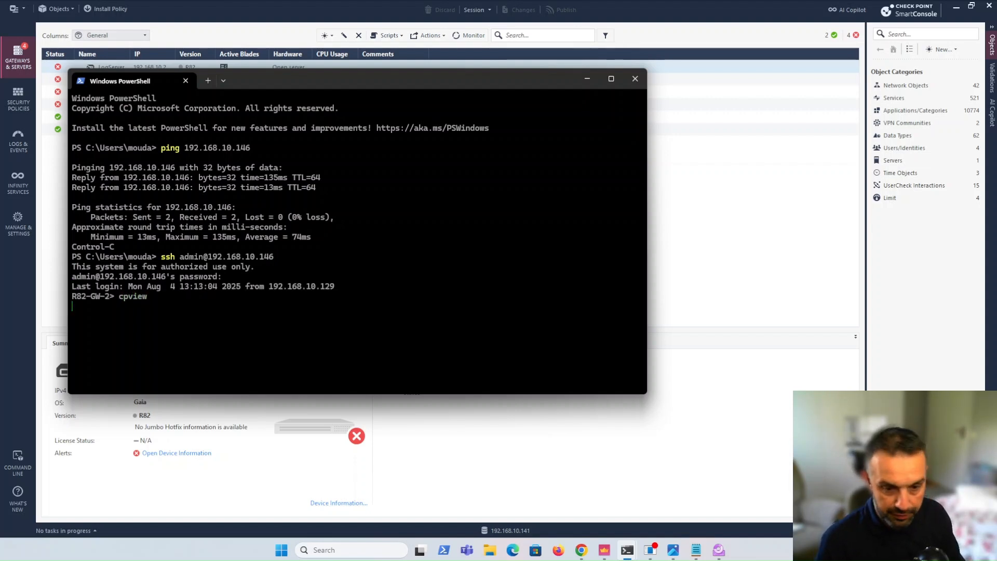
pyautogui.press('Return')
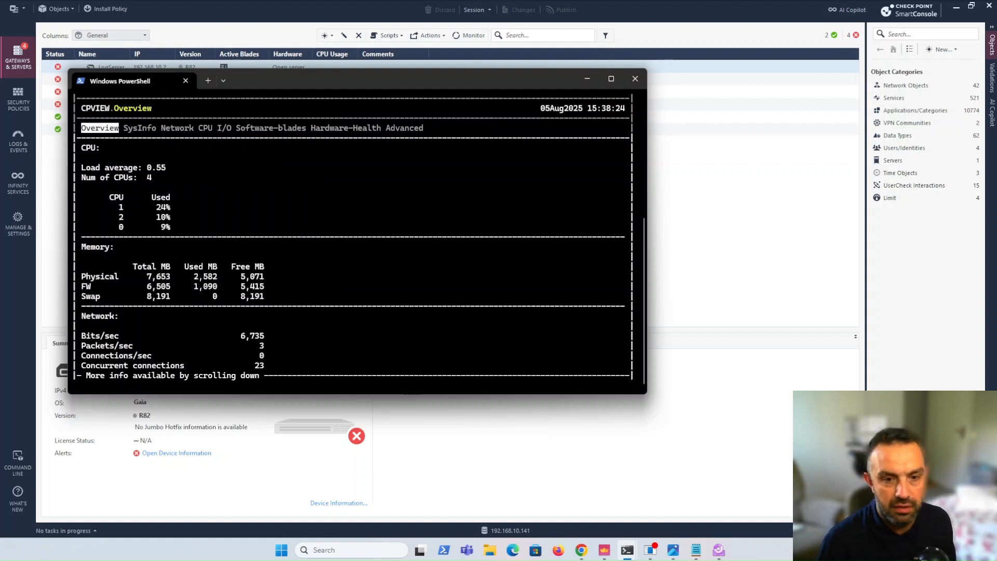
pyautogui.press('Right')
pyautogui.press('Right')
pyautogui.press('Right')
pyautogui.press('Right')
pyautogui.press('Right')
pyautogui.press('Right')
pyautogui.press('Right')
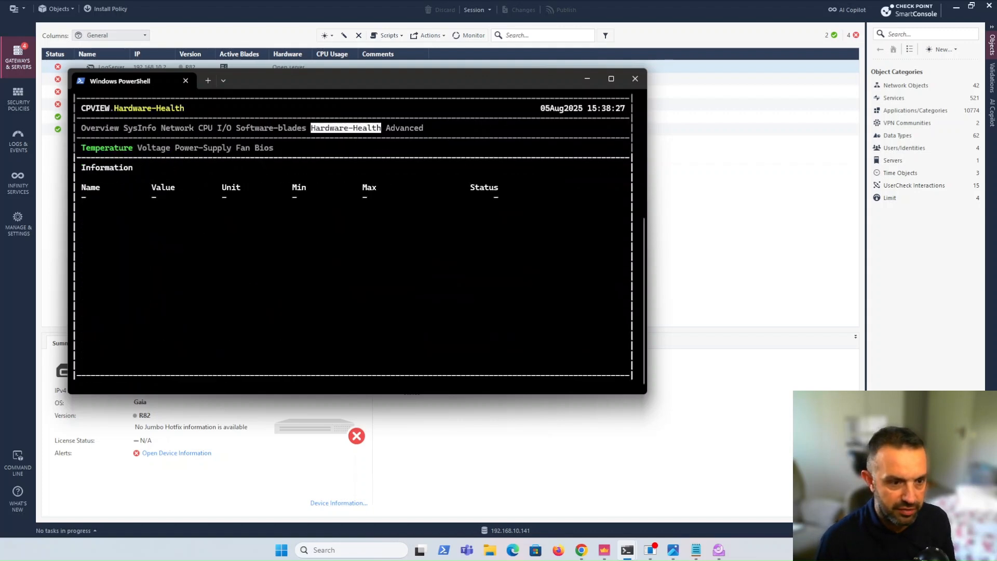
pyautogui.press('Down')
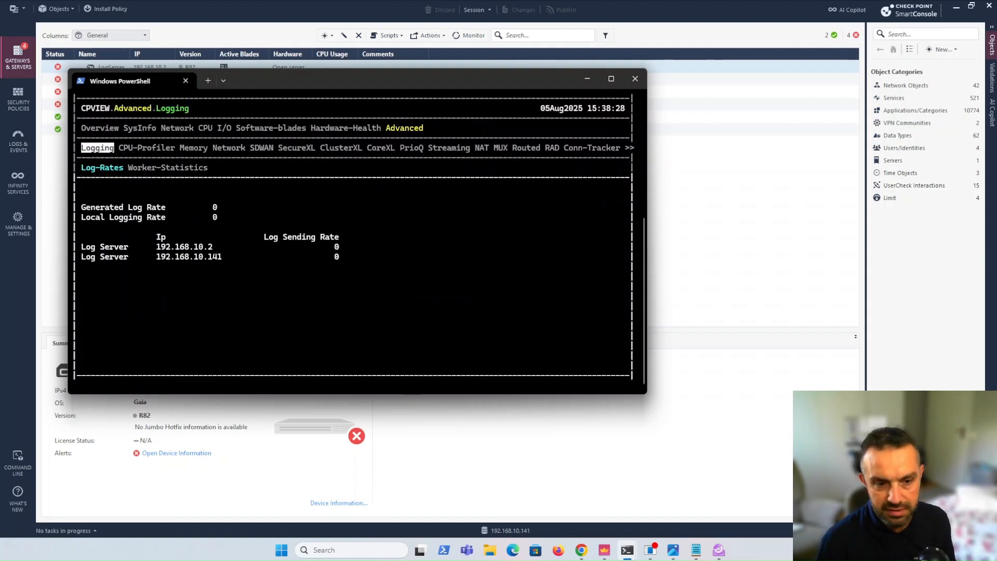
pyautogui.press('Down')
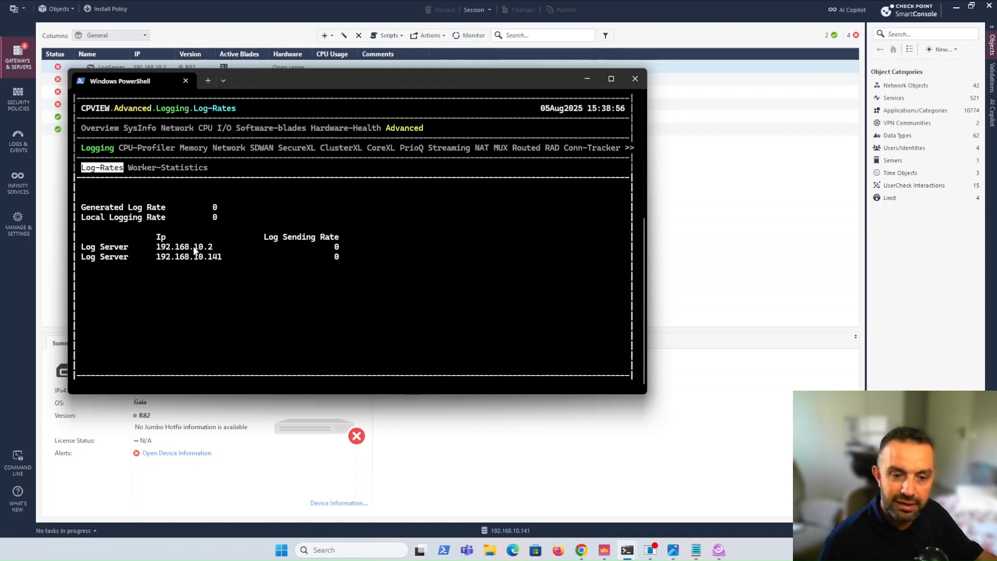
pyautogui.moveTo(246, 78); pyautogui.dragTo(313, 135)
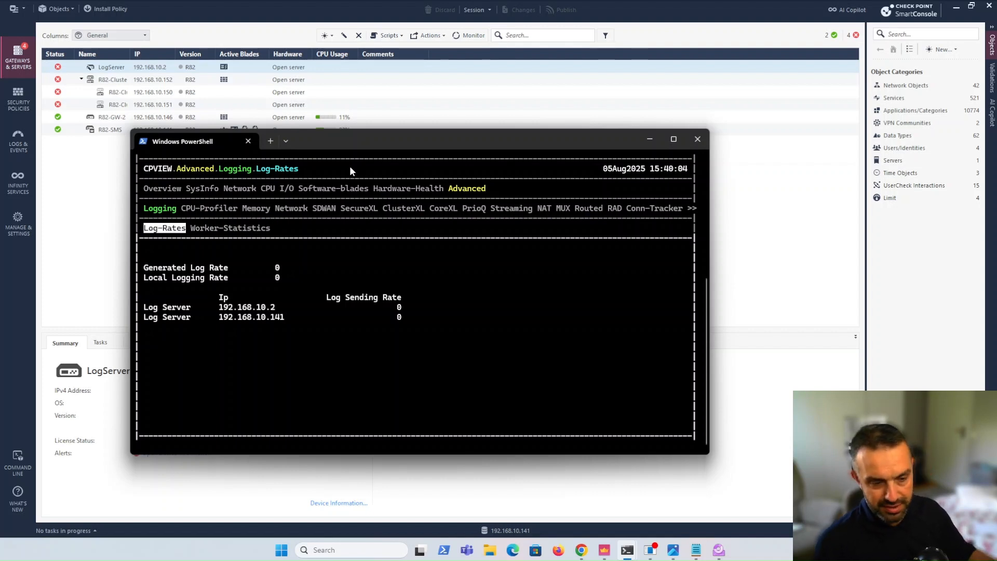
pyautogui.click(269, 140)
pyautogui.press('Up')
pyautogui.press('BackSpace')
pyautogui.write('192.168.10.14')
pyautogui.press('Return')
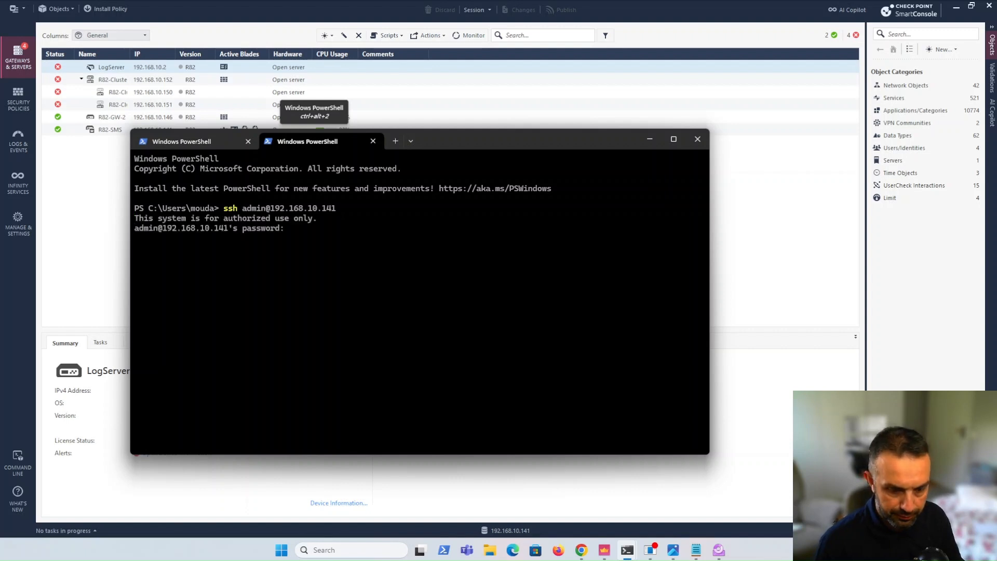
pyautogui.press('Return')
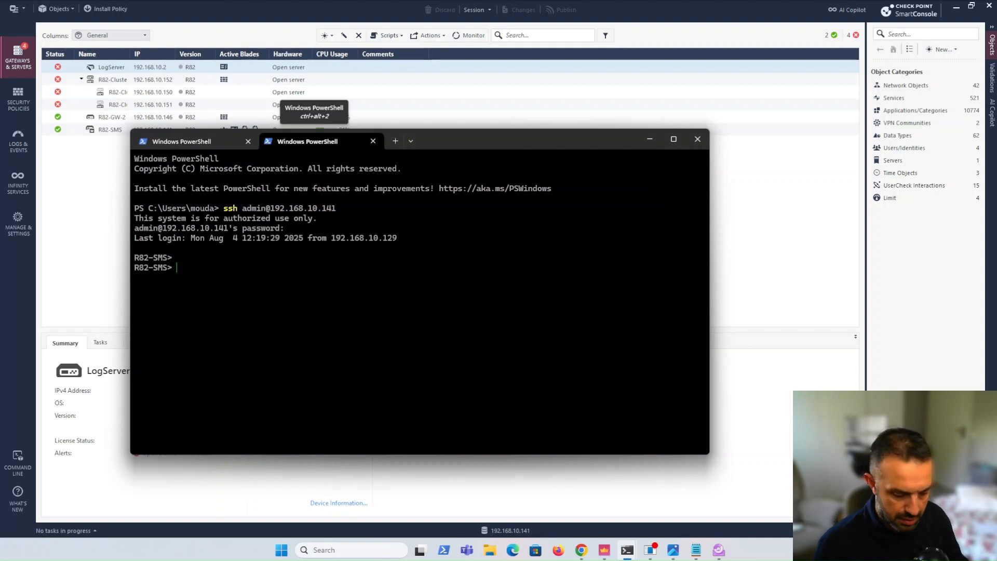
# Run cpview on the management server and examine the Log-Rates under Advanced Logging
pyautogui.write('cpview')
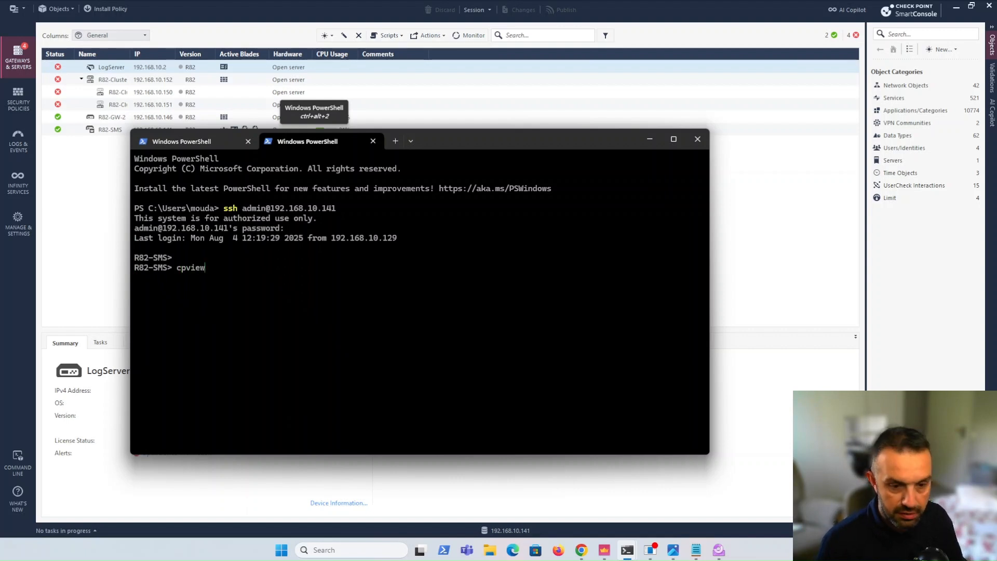
pyautogui.press('Right')
pyautogui.press('Right')
pyautogui.press('Right')
pyautogui.press('Right')
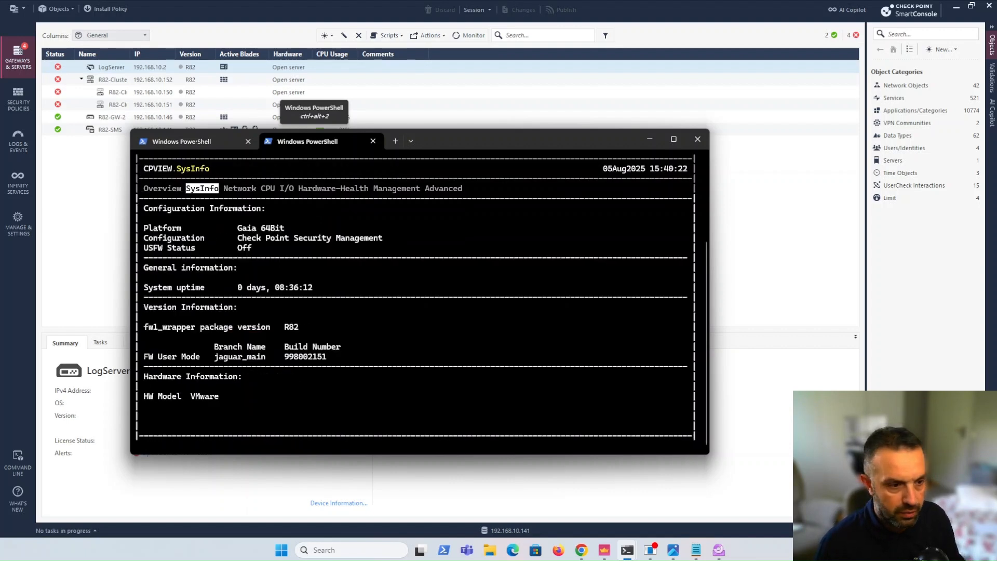
pyautogui.press('Right')
pyautogui.press('Right')
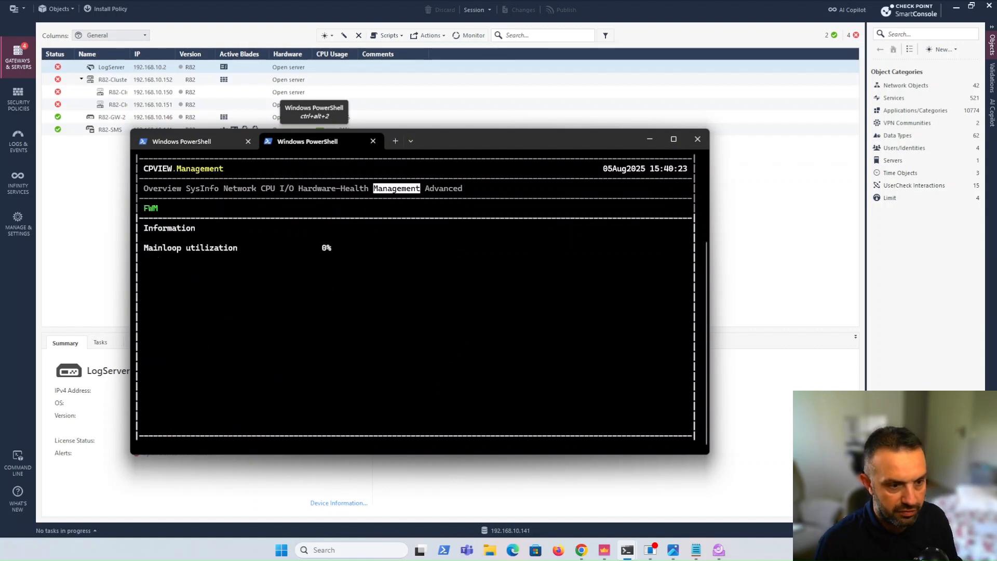
pyautogui.press('Right')
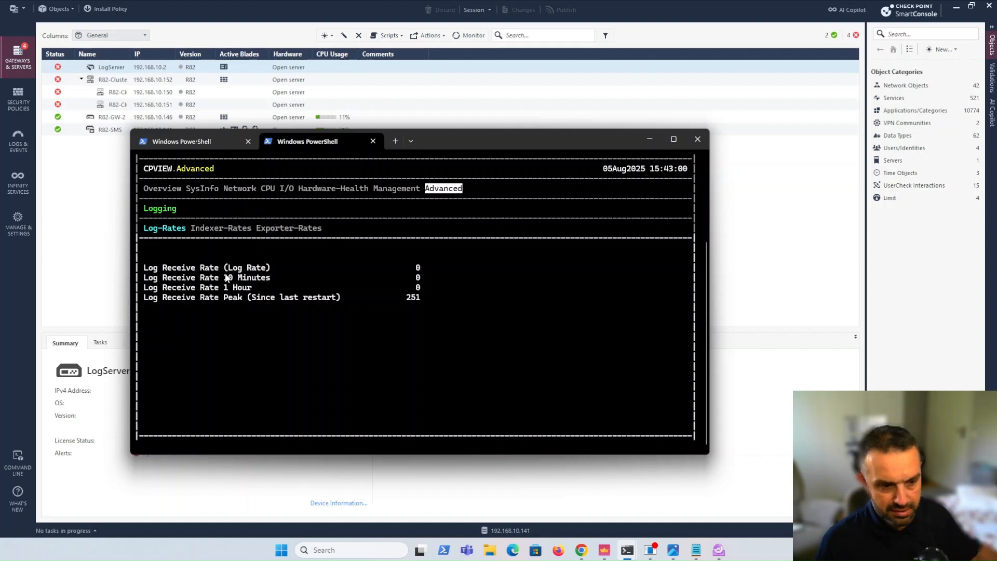
# Exit cpview and enter "fw fetchlogs -f 2025-08-01_000000.log -f 2025-08-02_000000.log 192.168.1.10" at the prompt, without running it
pyautogui.press('q')
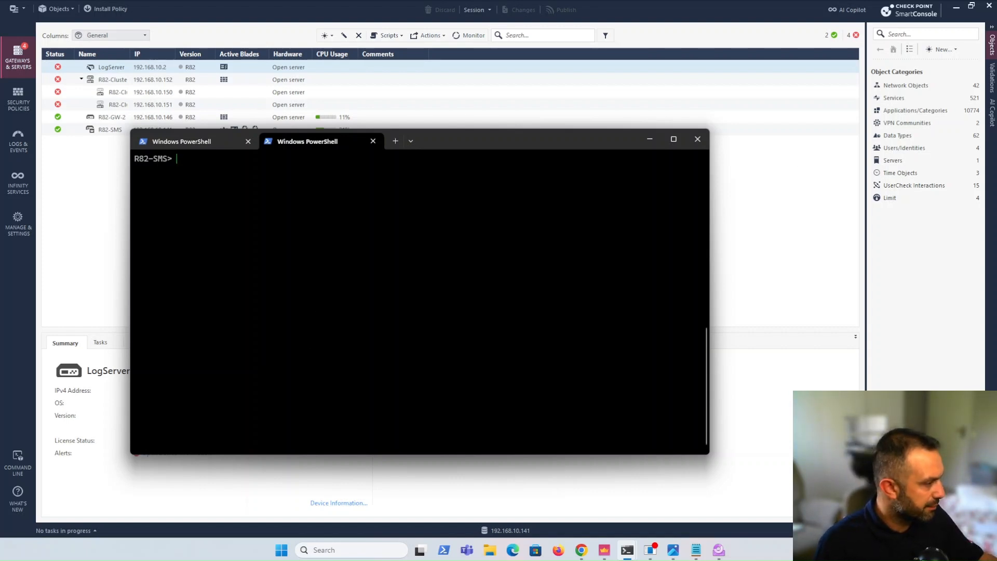
pyautogui.write('fw fetchlogs -f 2025-08-01_000000.log -f 2025-08-02_000000.log 192.168.1.10')
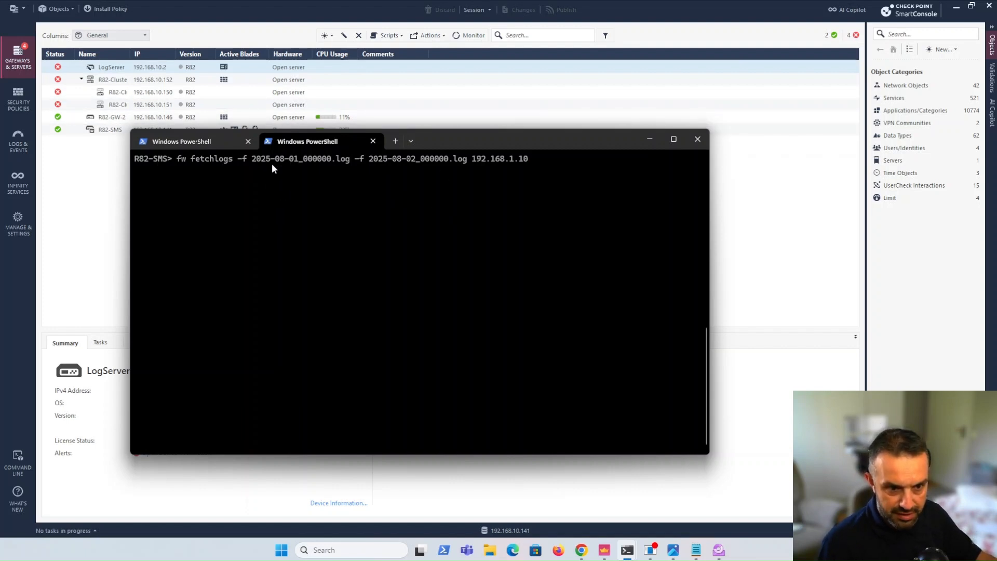
pyautogui.moveTo(252, 160); pyautogui.dragTo(465, 161)
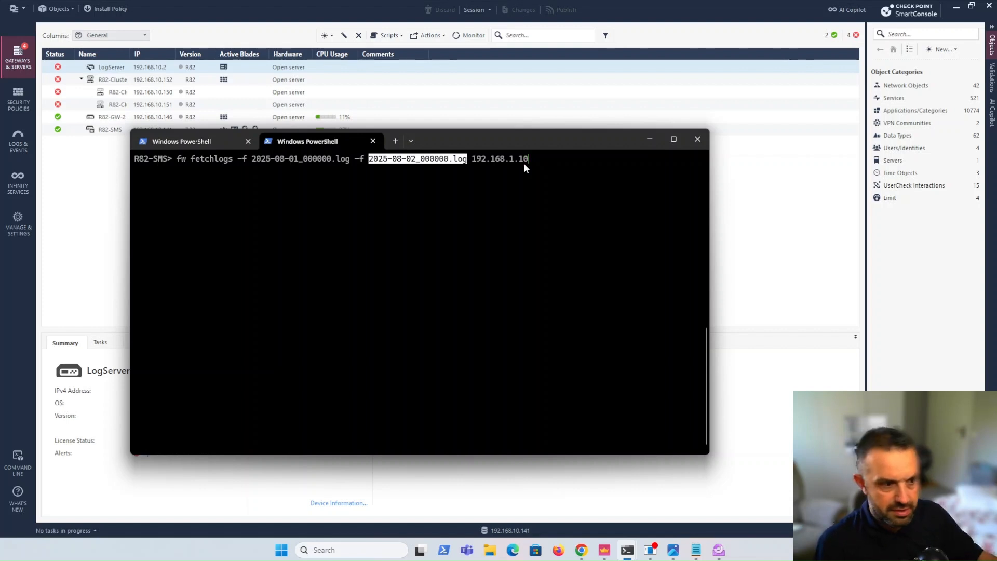
# Clear the unexecuted fw fetchlogs command from the management server prompt
pyautogui.click(370, 159)
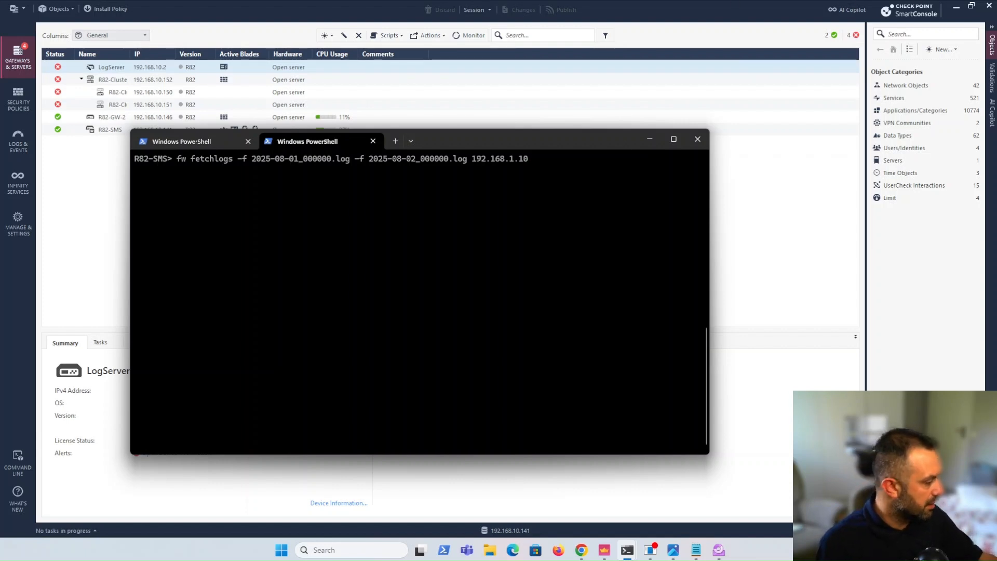
pyautogui.hotkey('alt', 'Tab')
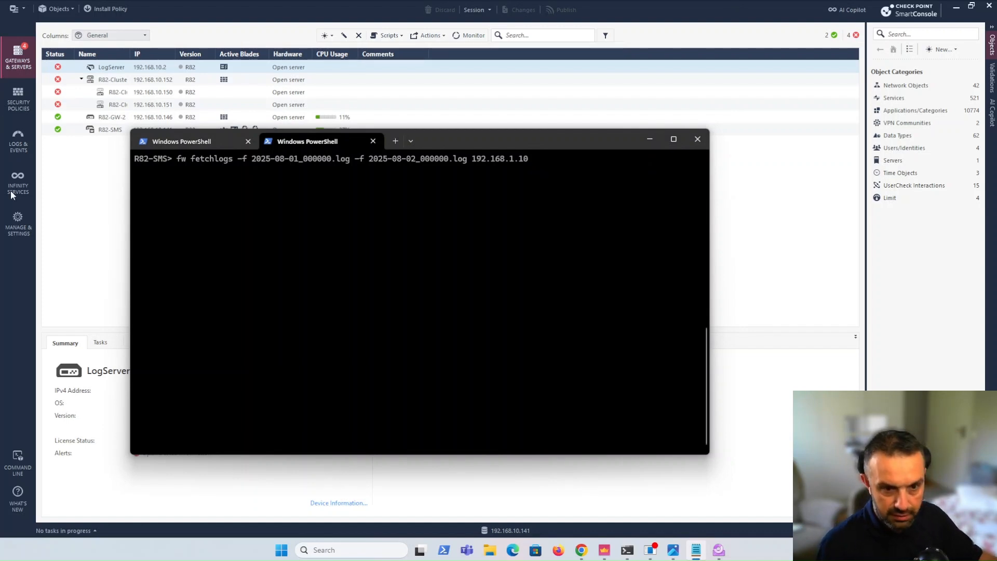
pyautogui.click(320, 242)
pyautogui.press('BackSpace')
pyautogui.press('BackSpace')
pyautogui.press('BackSpace')
pyautogui.press('BackSpace')
pyautogui.press('BackSpace')
pyautogui.press('BackSpace')
pyautogui.press('BackSpace')
pyautogui.press('BackSpace')
pyautogui.press('BackSpace')
pyautogui.press('BackSpace')
pyautogui.press('BackSpace')
pyautogui.press('BackSpace')
pyautogui.press('BackSpace')
pyautogui.press('BackSpace')
pyautogui.press('BackSpace')
pyautogui.press('BackSpace')
pyautogui.press('BackSpace')
pyautogui.press('BackSpace')
pyautogui.press('BackSpace')
pyautogui.press('BackSpace')
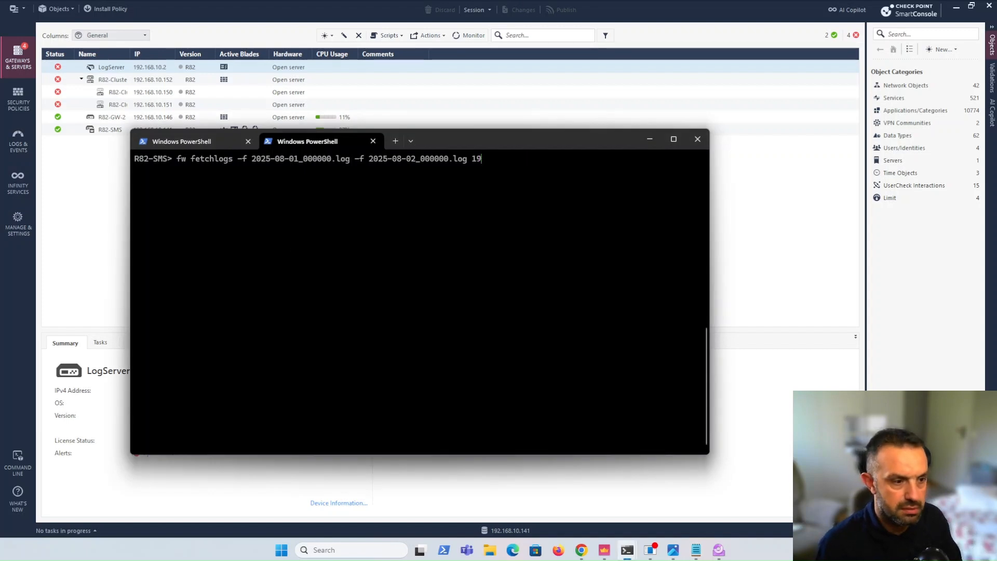
pyautogui.press('BackSpace')
pyautogui.press('BackSpace')
pyautogui.press('BackSpace')
pyautogui.press('BackSpace')
pyautogui.press('BackSpace')
pyautogui.press('BackSpace')
pyautogui.press('BackSpace')
pyautogui.press('BackSpace')
pyautogui.press('BackSpace')
pyautogui.press('BackSpace')
pyautogui.press('BackSpace')
pyautogui.press('BackSpace')
pyautogui.press('BackSpace')
pyautogui.press('BackSpace')
pyautogui.press('BackSpace')
pyautogui.press('BackSpace')
pyautogui.press('BackSpace')
pyautogui.press('BackSpace')
pyautogui.press('BackSpace')
pyautogui.press('BackSpace')
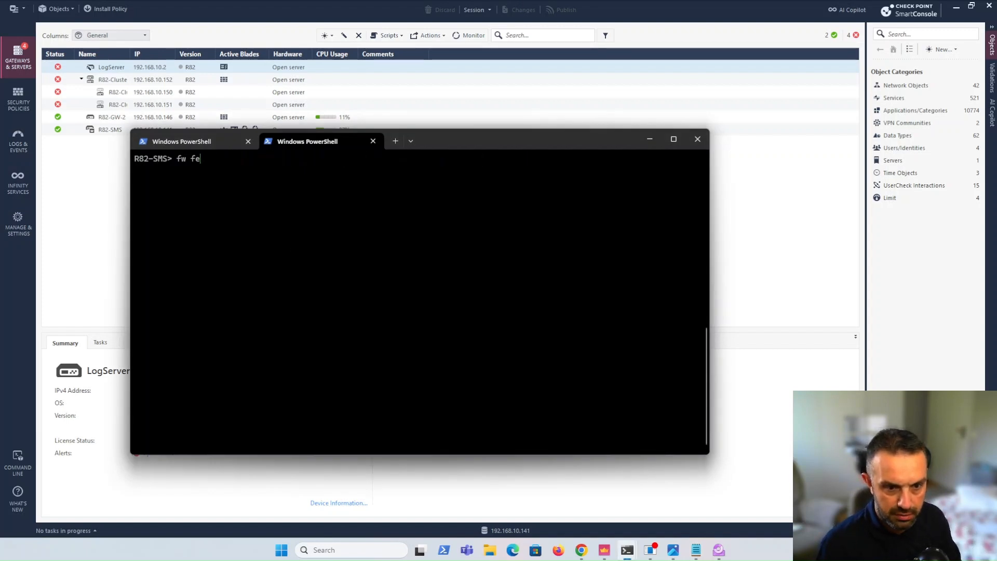
# Enter expert mode on the management server with the "expert" command, supplying the expert password
pyautogui.write('exper')
pyautogui.press('Tab')
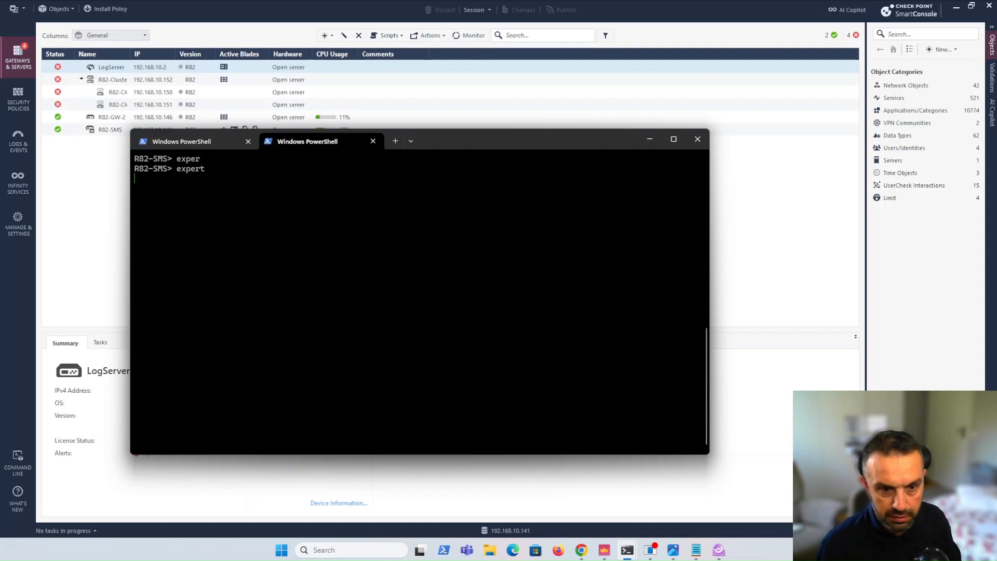
pyautogui.press('Return')
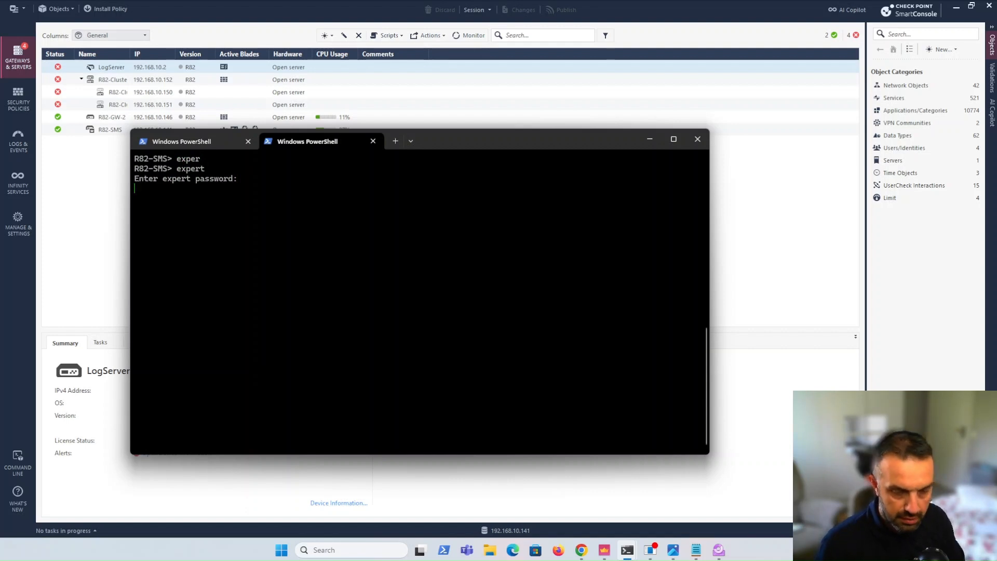
pyautogui.press('Return')
# Create $FWDIR/conf/upgradeLogData.xml with the touch command and open the file in vi
pyautogui.write('touch $FWDIR/conf/upgradeLogData.xml')
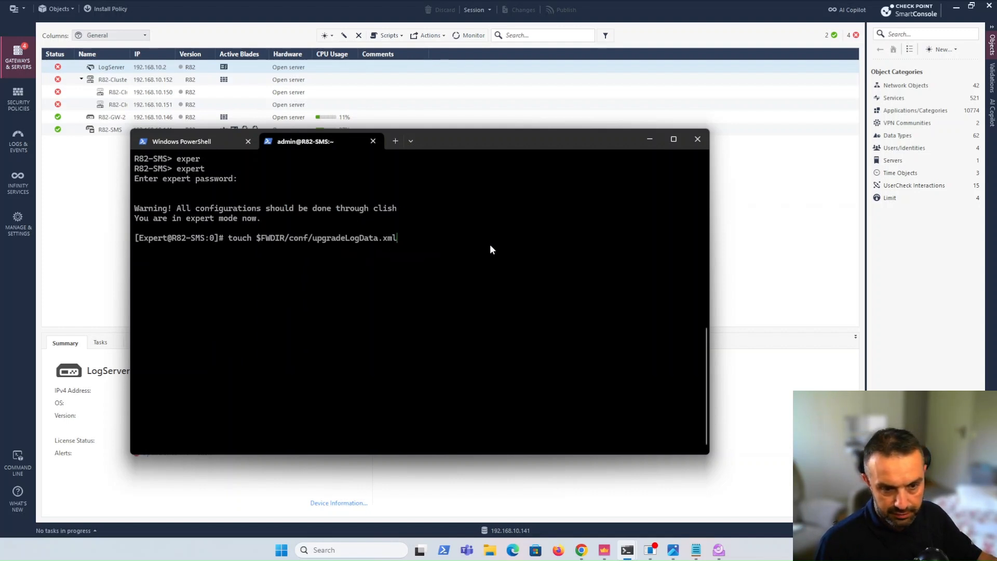
pyautogui.press('Return')
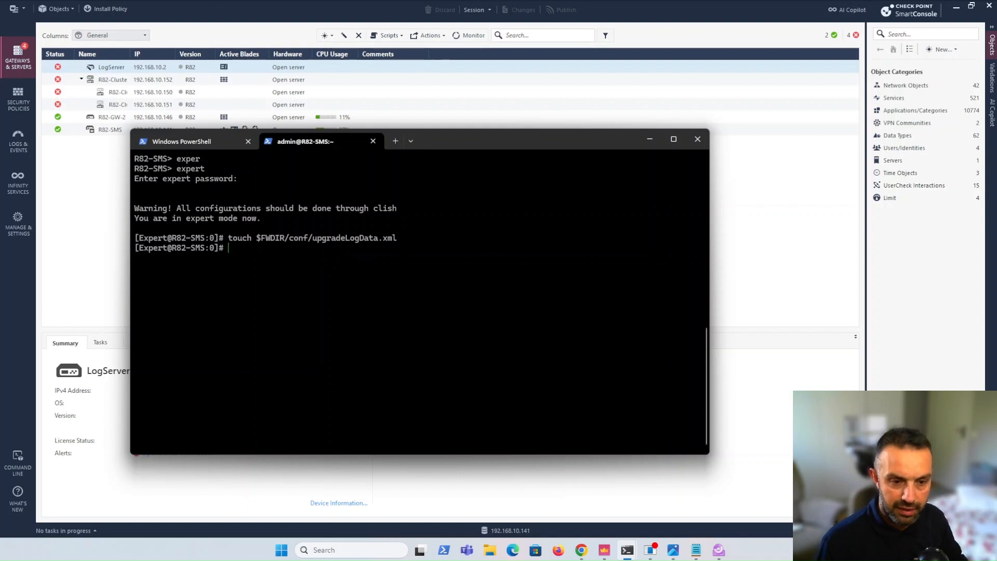
pyautogui.write('vi')
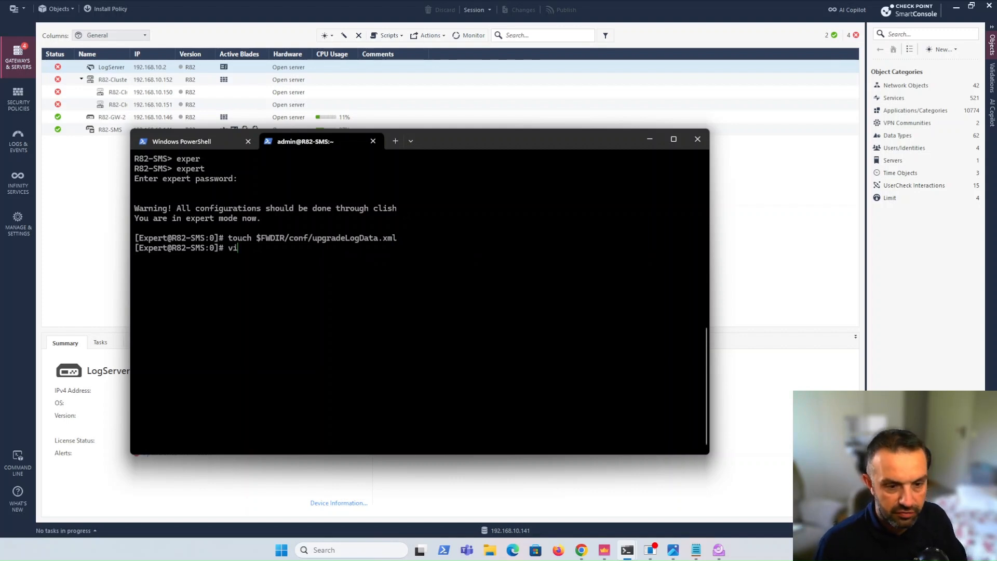
pyautogui.moveTo(257, 238); pyautogui.dragTo(395, 239)
pyautogui.rightClick(396, 239)
pyautogui.rightClick(412, 244)
pyautogui.press('Return')
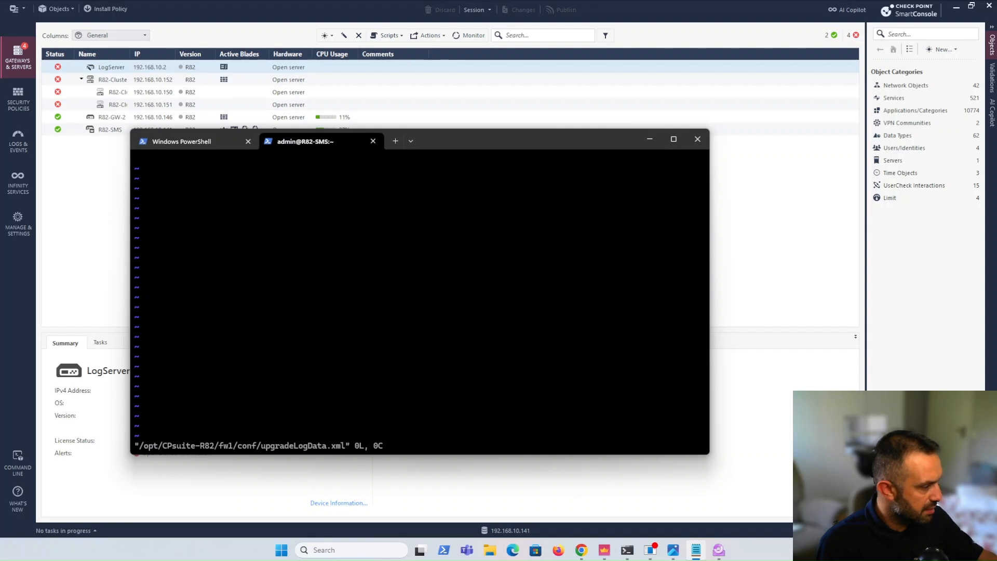
# Paste the prepared XML config template into the file and replace the NUMBER_OF_DAYS placeholder in ImportLogDays with 180
pyautogui.rightClick(207, 227)
pyautogui.click(321, 369)
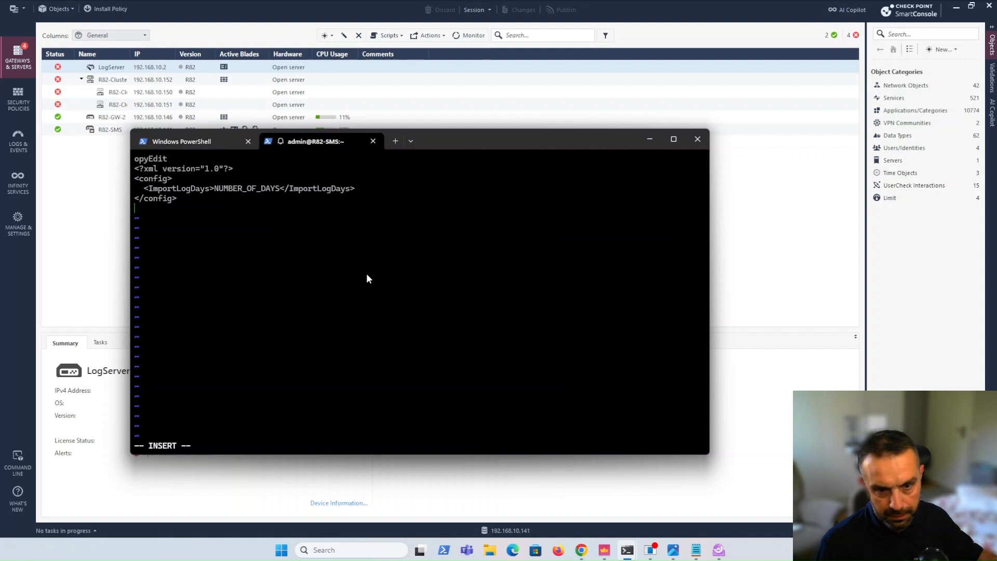
pyautogui.press('Up')
pyautogui.press('Up')
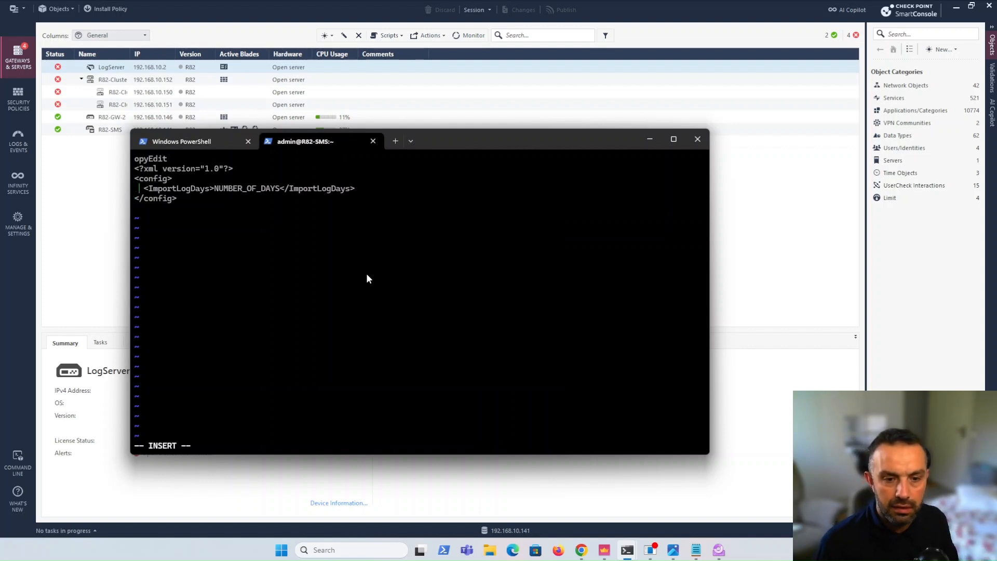
pyautogui.press('Right')
pyautogui.press('Right')
pyautogui.press('Right')
pyautogui.press('Right')
pyautogui.press('Right')
pyautogui.press('Right')
pyautogui.press('Right')
pyautogui.press('Right')
pyautogui.press('Right')
pyautogui.press('Right')
pyautogui.press('Right')
pyautogui.press('Right')
pyautogui.press('Right')
pyautogui.press('Right')
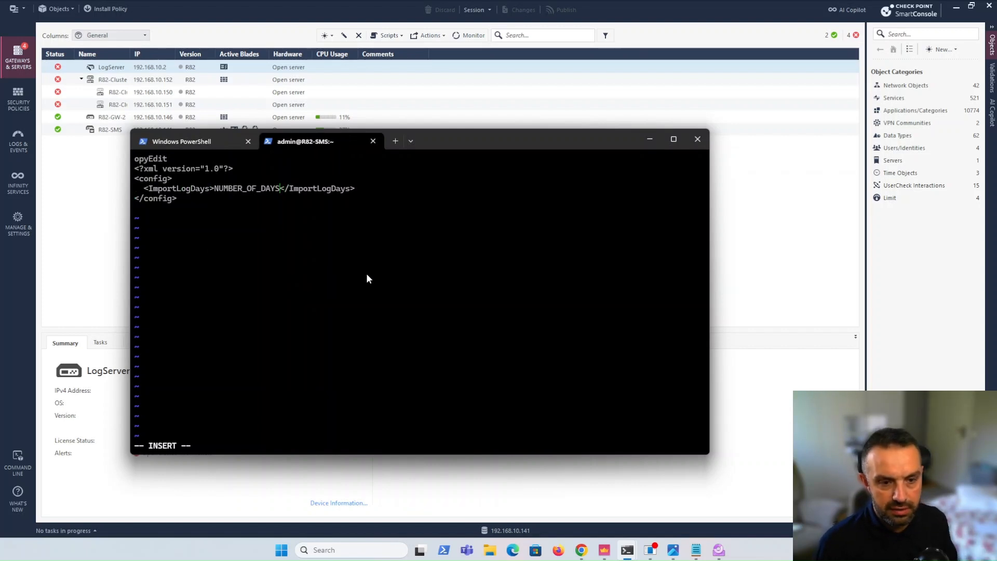
pyautogui.press('BackSpace')
pyautogui.press('BackSpace')
pyautogui.press('BackSpace')
pyautogui.press('BackSpace')
pyautogui.press('BackSpace')
pyautogui.press('BackSpace')
pyautogui.press('BackSpace')
pyautogui.press('BackSpace')
pyautogui.press('BackSpace')
pyautogui.press('BackSpace')
pyautogui.press('BackSpace')
pyautogui.press('BackSpace')
pyautogui.press('BackSpace')
pyautogui.press('BackSpace')
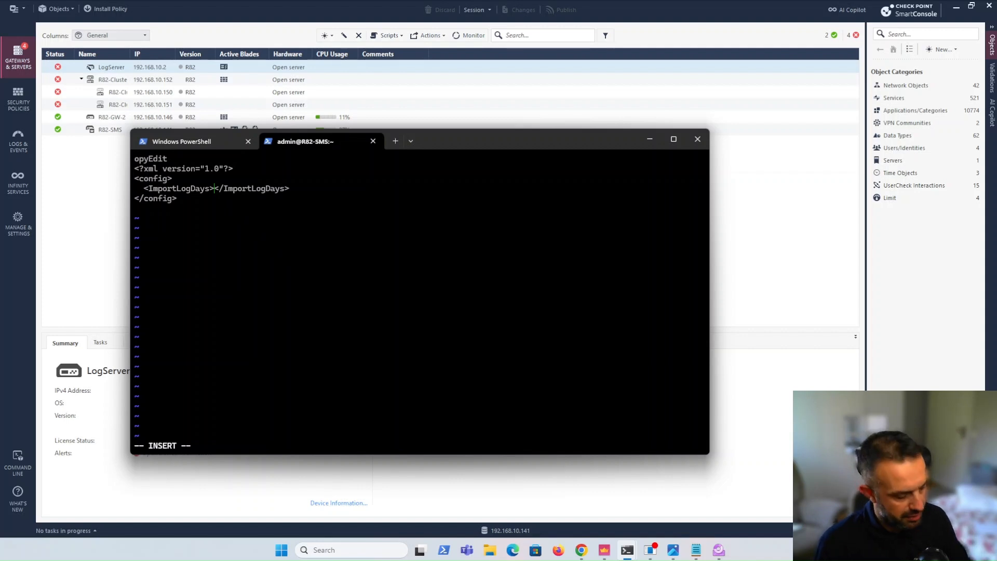
pyautogui.write('180')
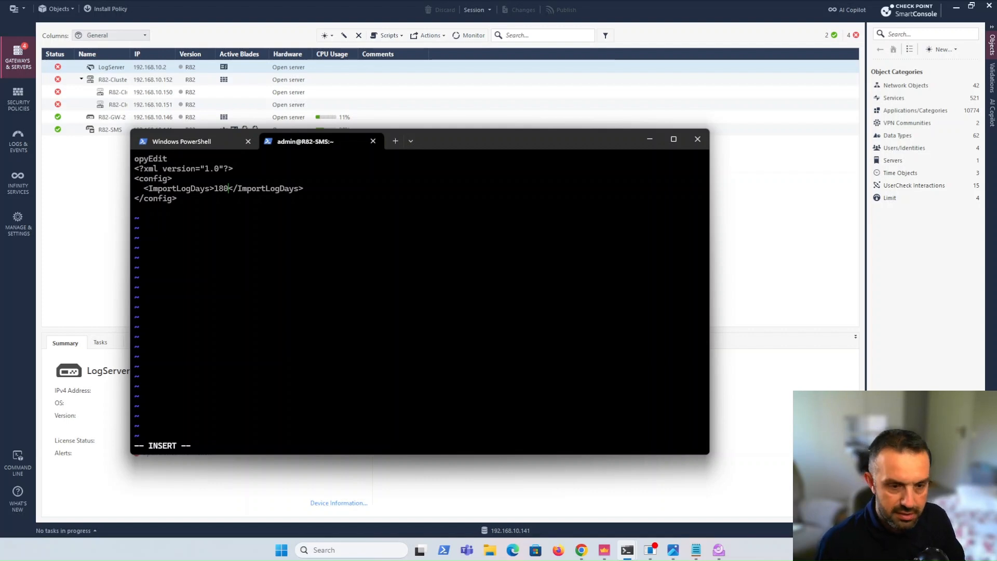
pyautogui.write('0')
pyautogui.press('BackSpace')
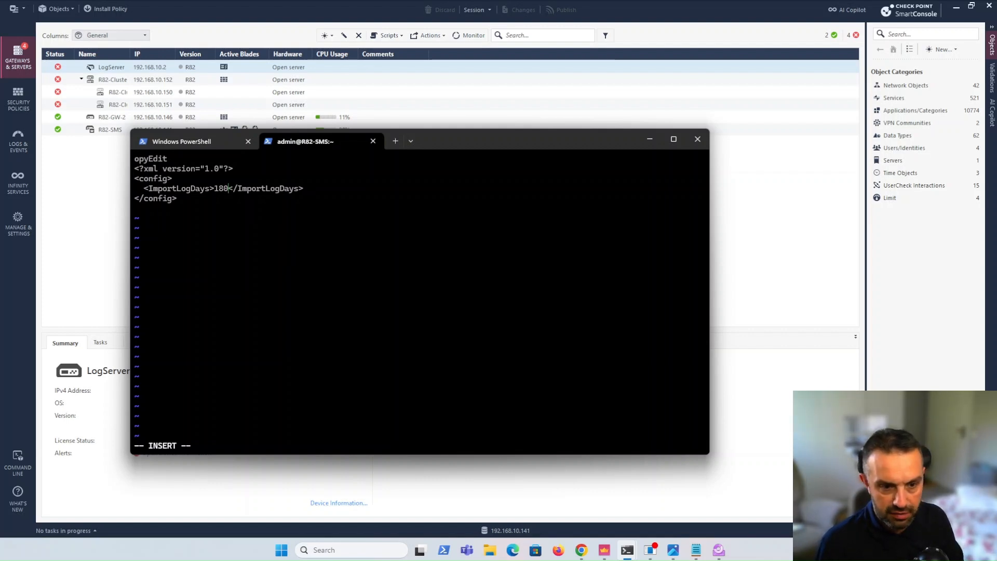
# Save the edited upgradeLogData.xml and quit vi with :wq
pyautogui.press('Escape')
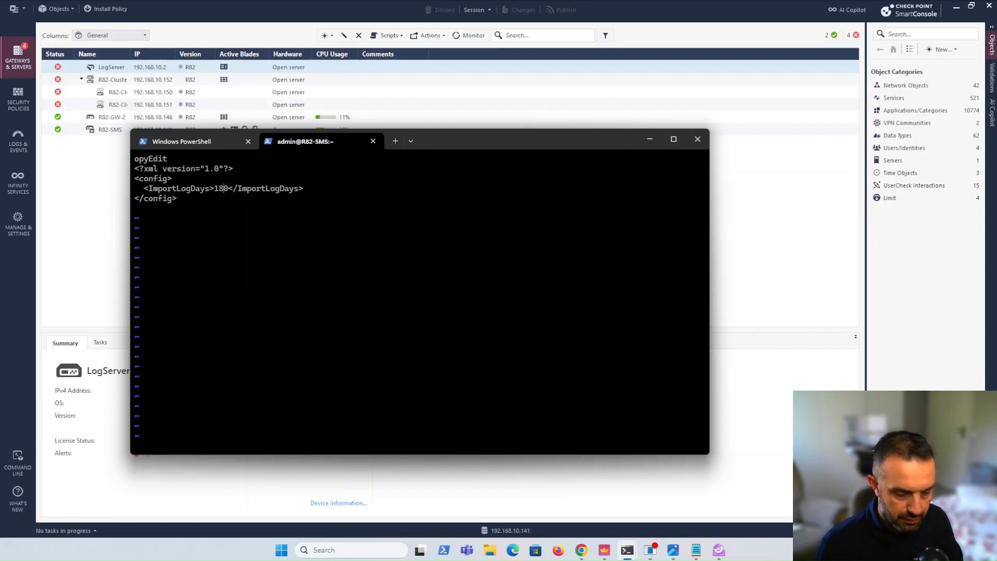
pyautogui.write(':wq')
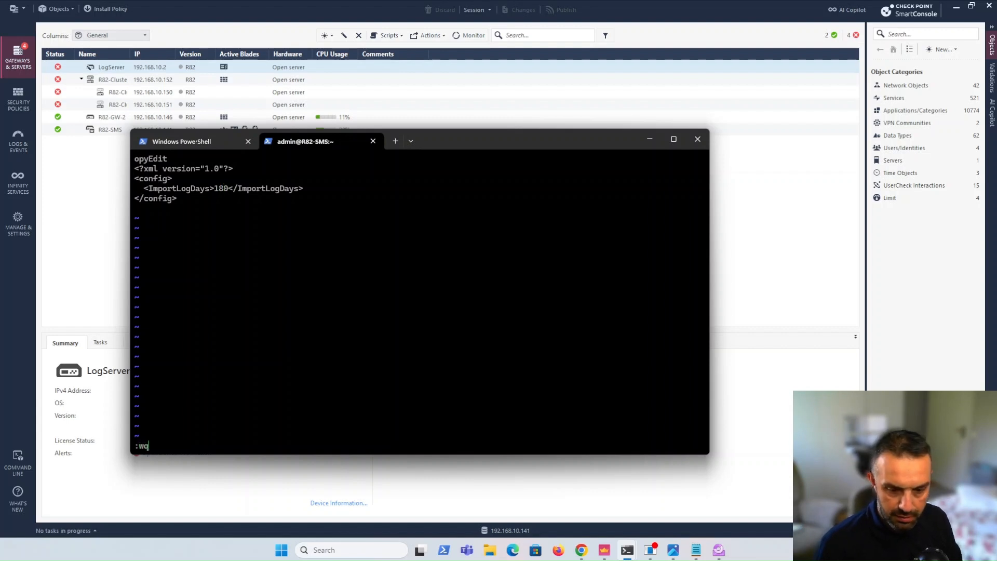
pyautogui.press('Return')
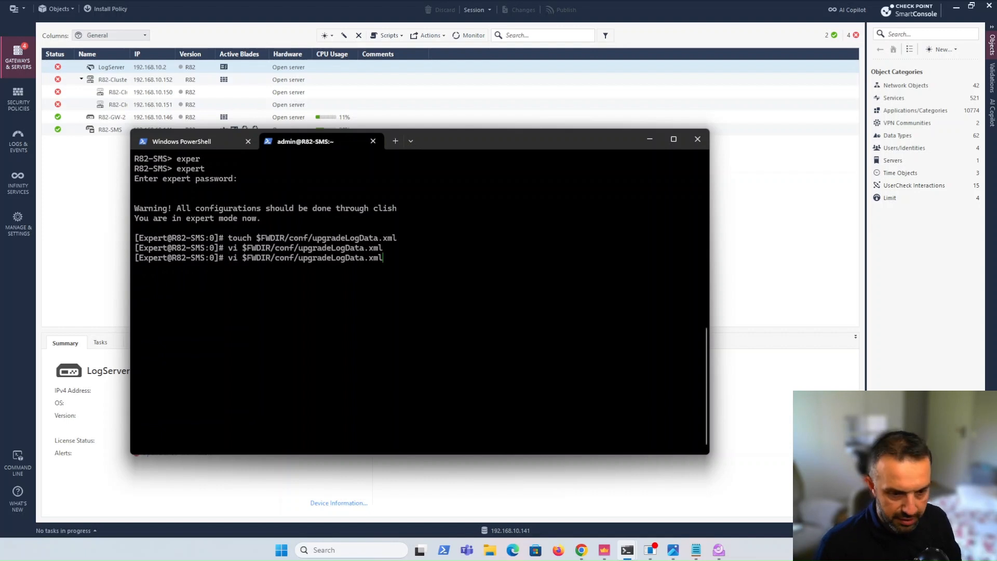
# Reopen upgradeLogData.xml in vi to check the saved content and quit the editor with :q
pyautogui.press('Up')
pyautogui.press('Return')
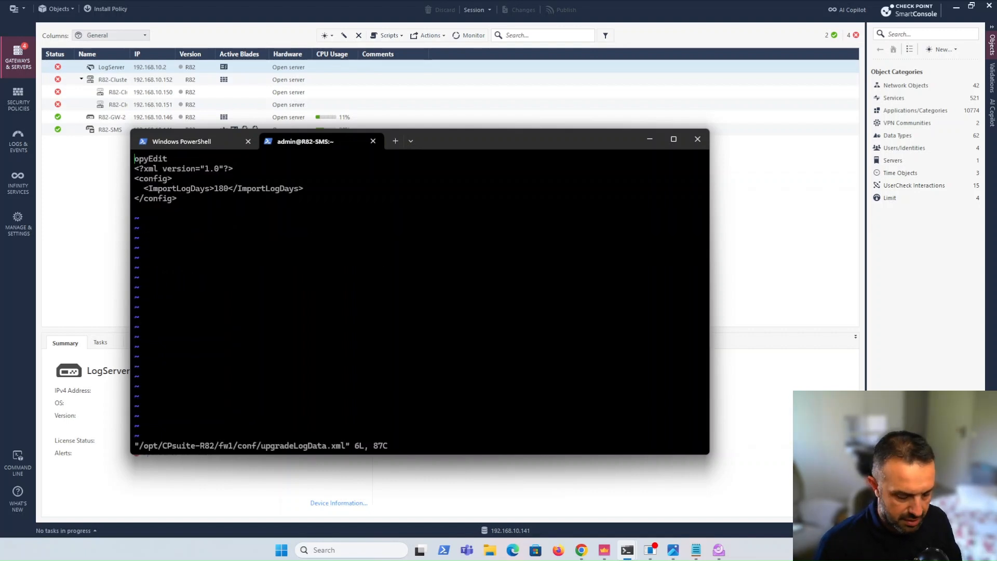
pyautogui.write(':q')
pyautogui.press('Return')
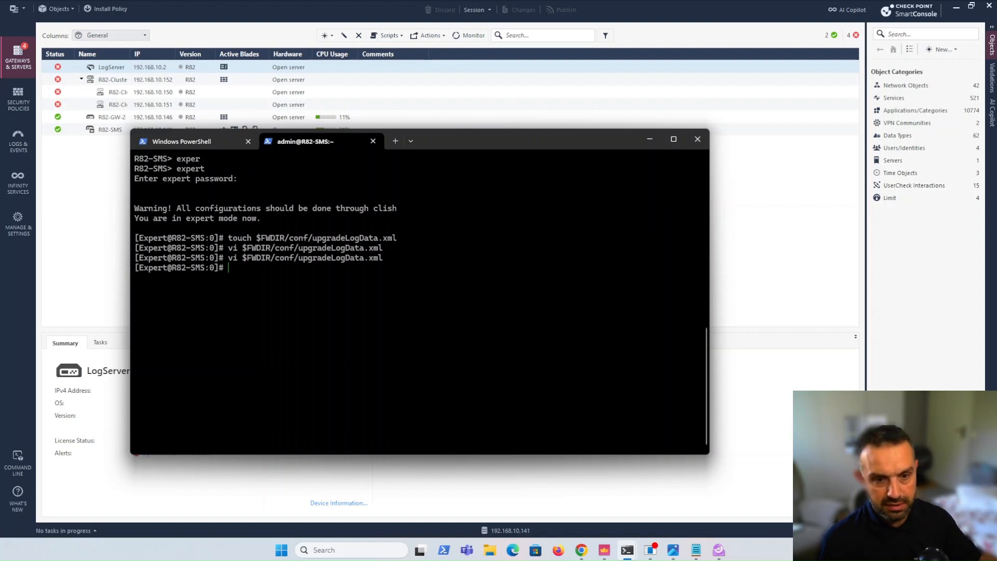
# Return to SmartConsole and show both log distribution options in R82-GW-2's Logs settings, leaving logs distributed between log servers
pyautogui.click(72, 255)
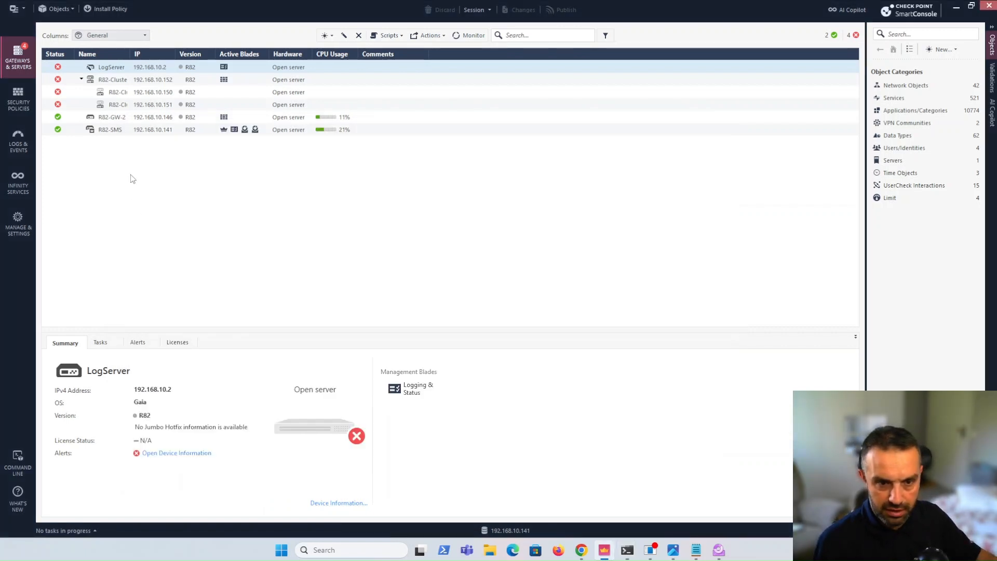
pyautogui.click(138, 119)
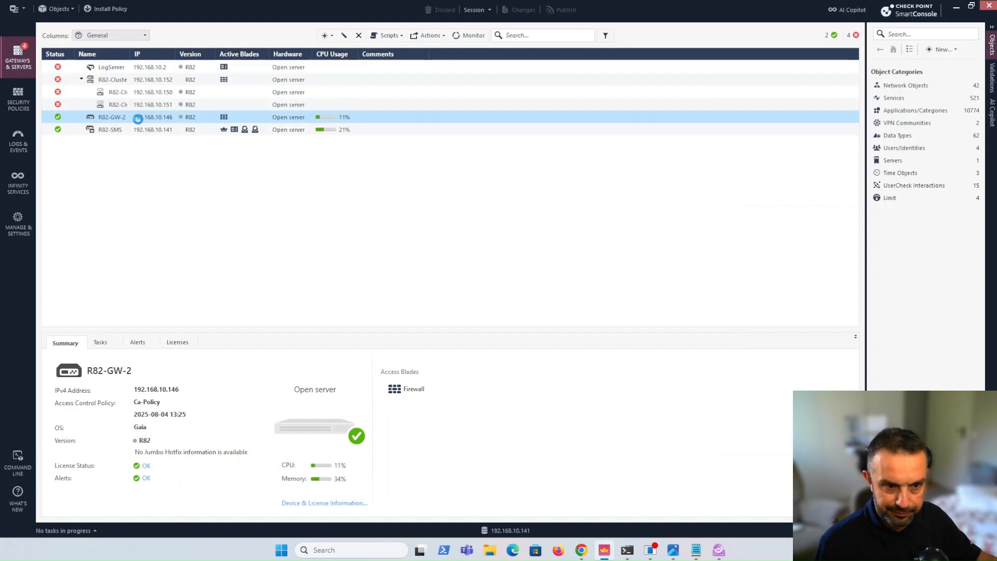
pyautogui.doubleClick(138, 119)
pyautogui.click(327, 175)
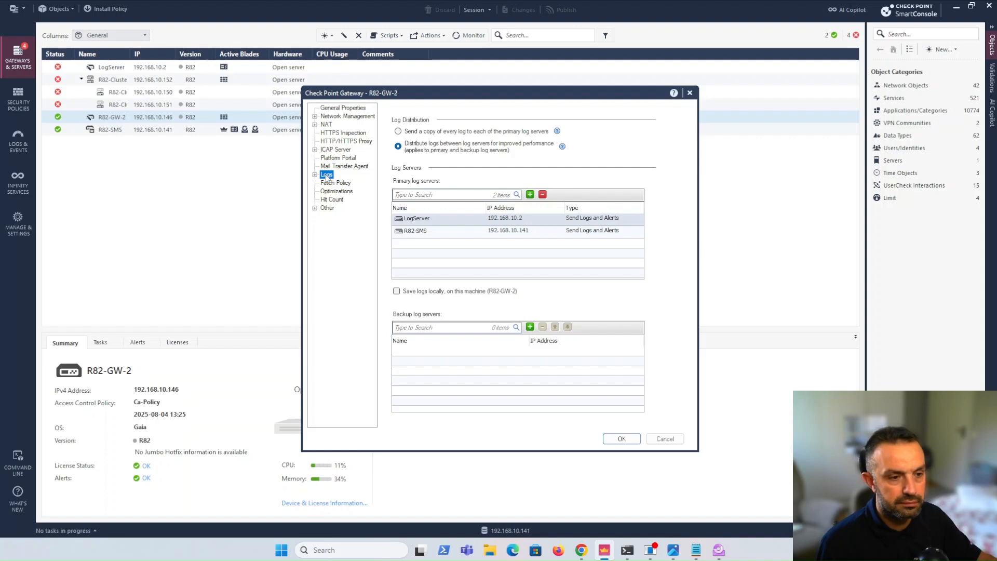
pyautogui.click(399, 131)
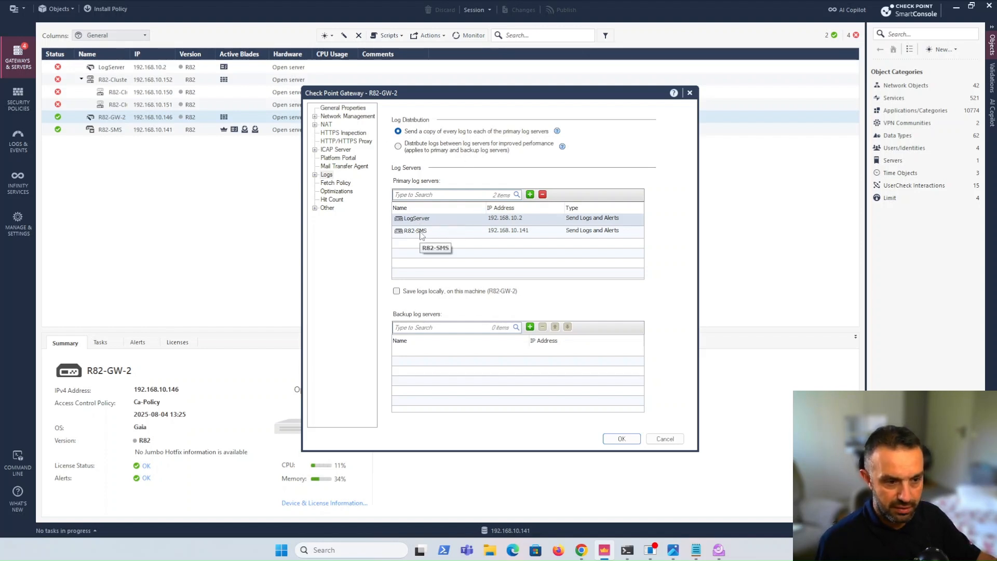
pyautogui.click(398, 147)
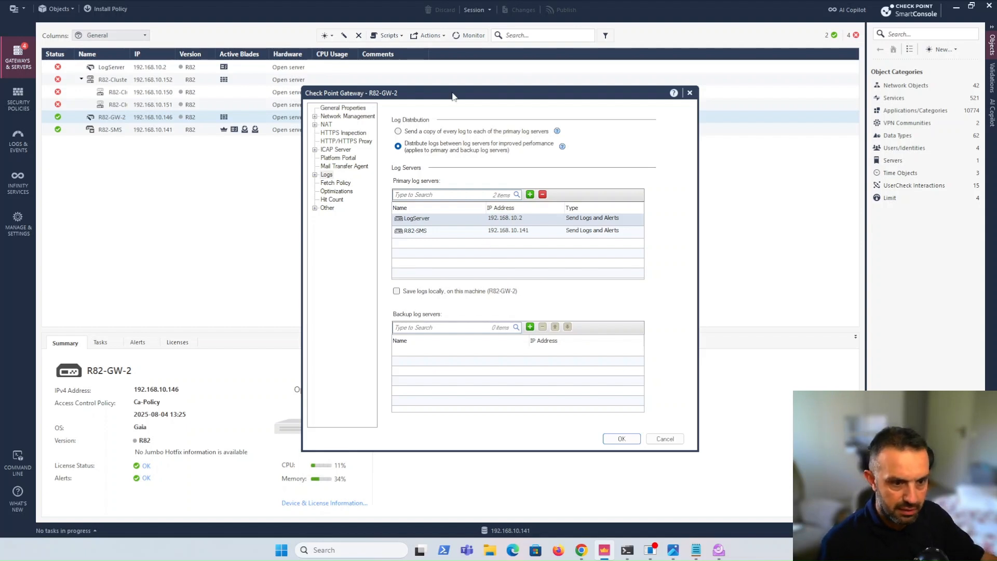
# In the gateway's local log storage settings, keep free disk space measured in MBytes and set the alert threshold to 3000
pyautogui.click(315, 176)
pyautogui.click(345, 184)
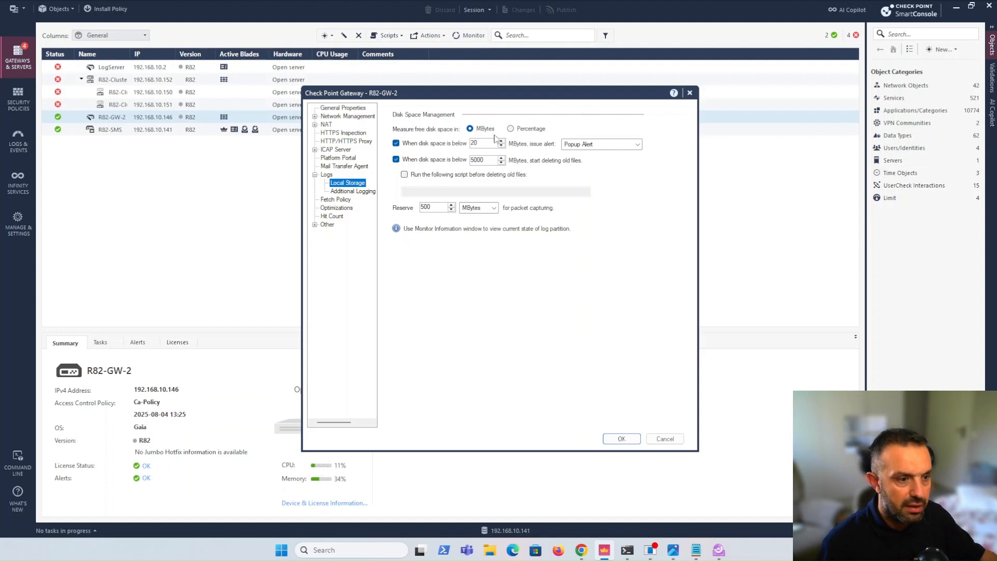
pyautogui.click(511, 129)
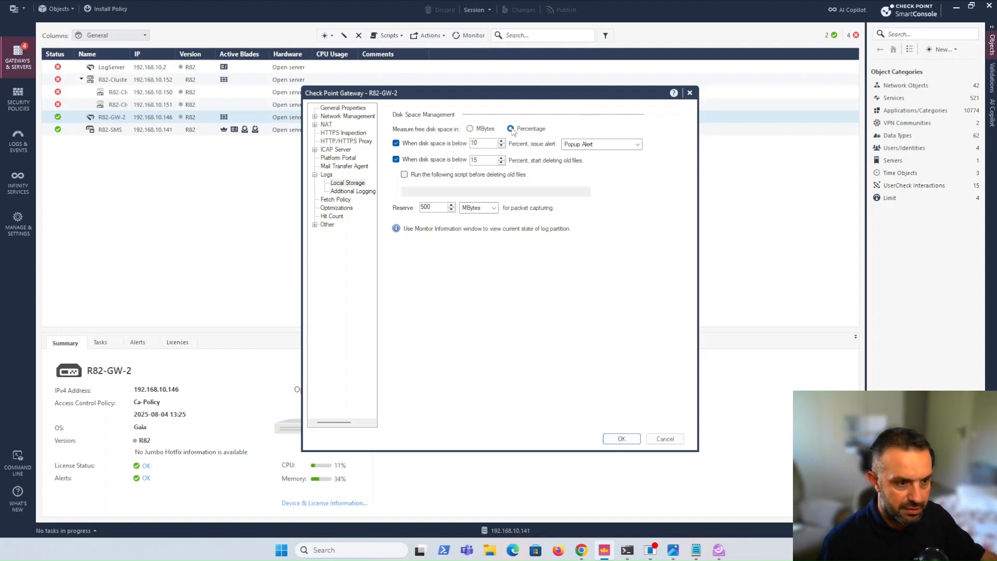
pyautogui.click(470, 128)
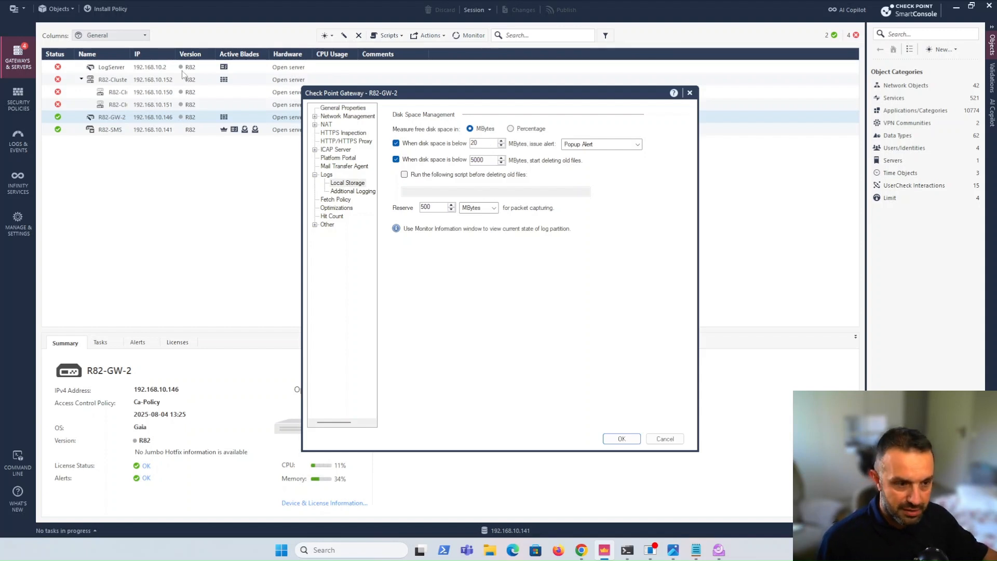
pyautogui.doubleClick(480, 144)
pyautogui.write('3')
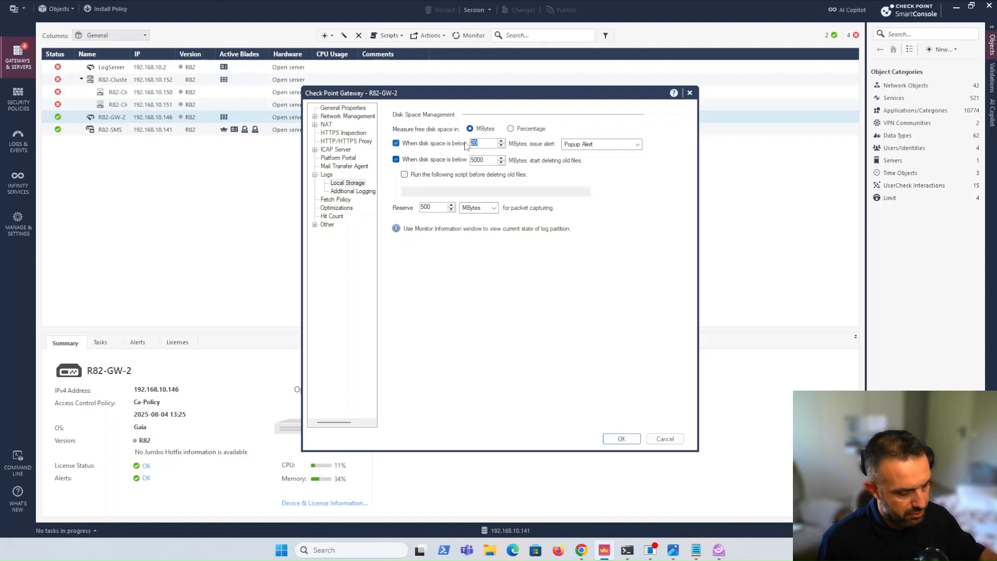
pyautogui.write('000')
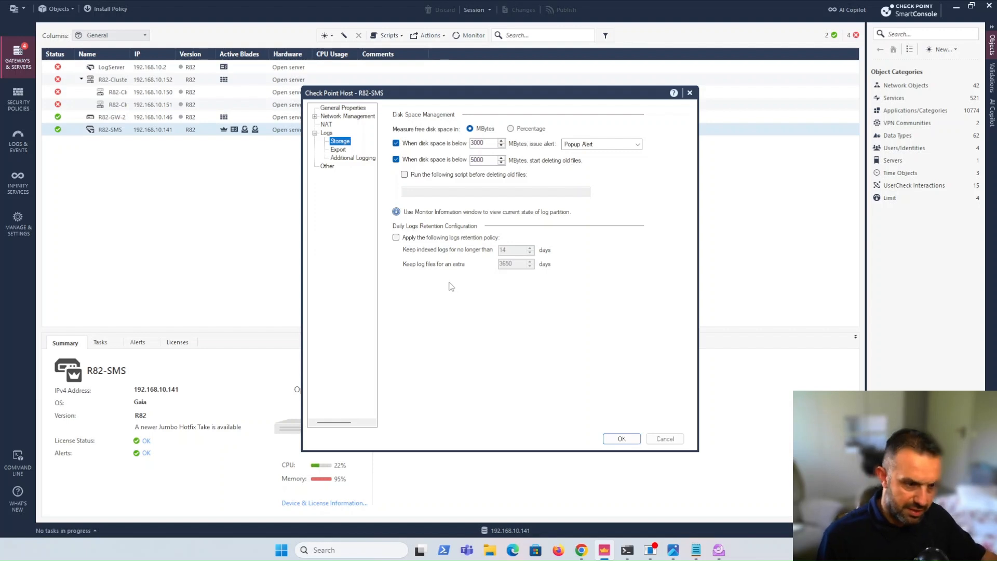
# Apply the daily logs retention policy in R82-SMS's storage settings, keeping indexed logs for no longer than 30 days
pyautogui.click(396, 237)
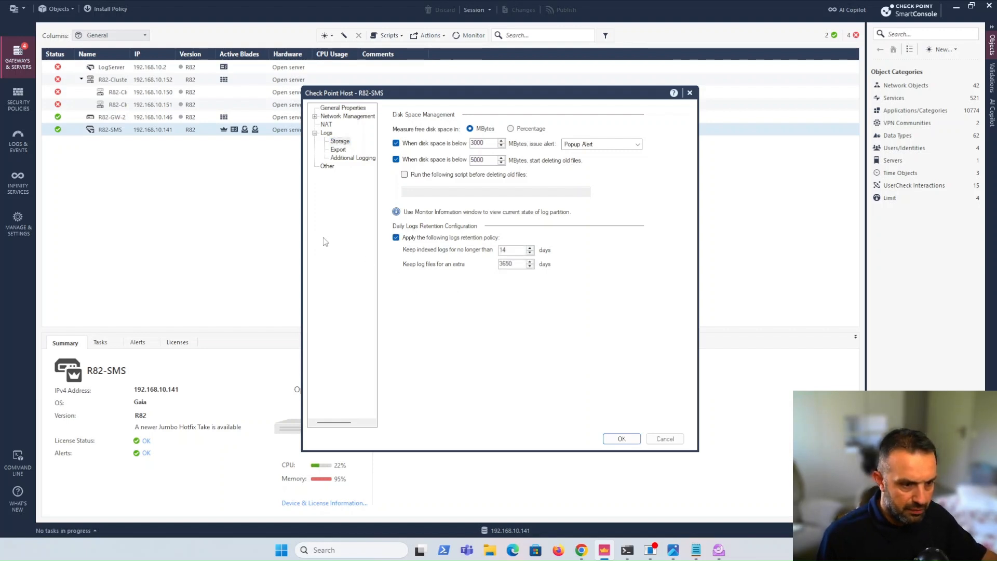
pyautogui.doubleClick(501, 250)
pyautogui.write('30')
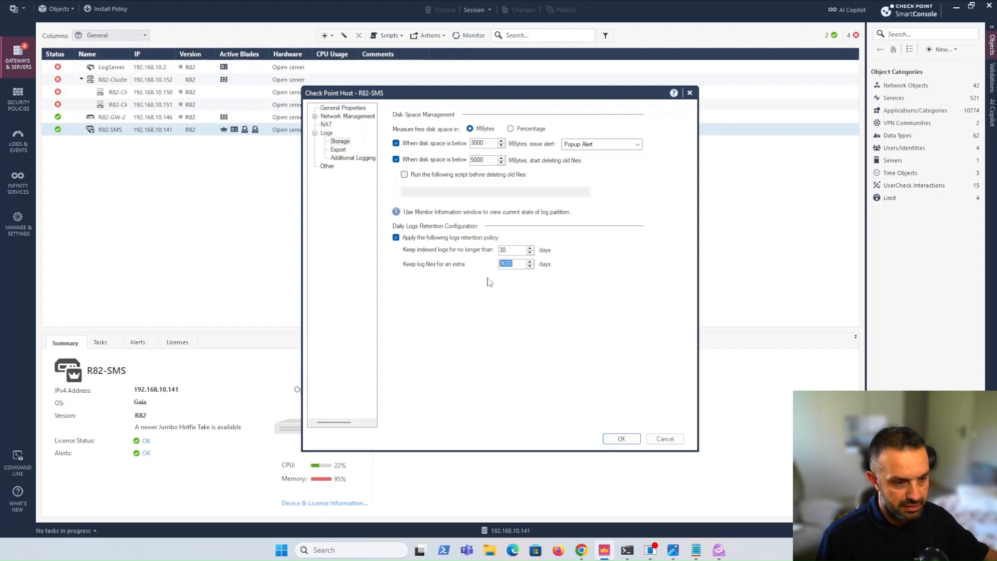
pyautogui.click(513, 265)
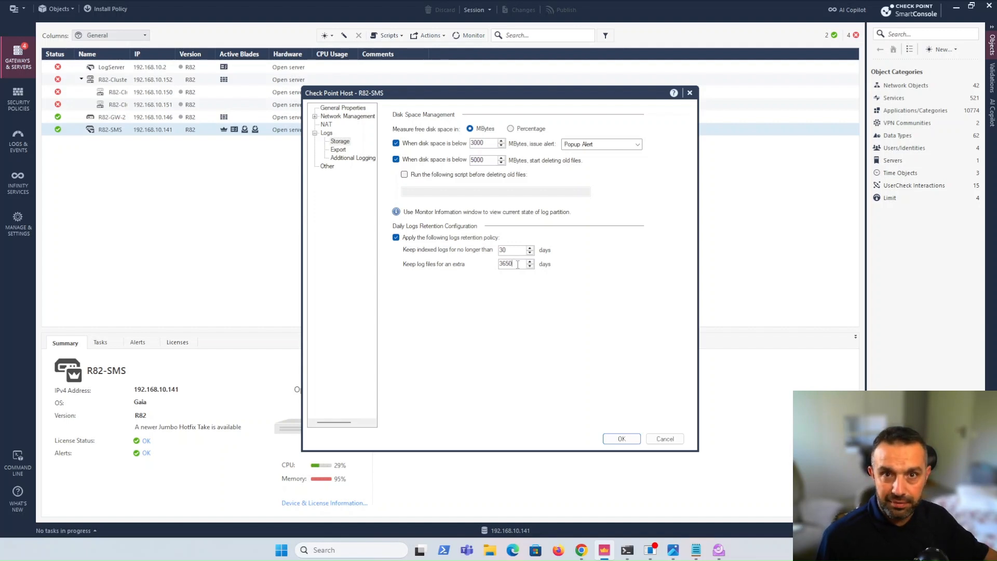
# Switch to the Photos app and show the kort (1).JPG slide with the Logging & Monitoring Guide key takeaways
pyautogui.click(677, 553)
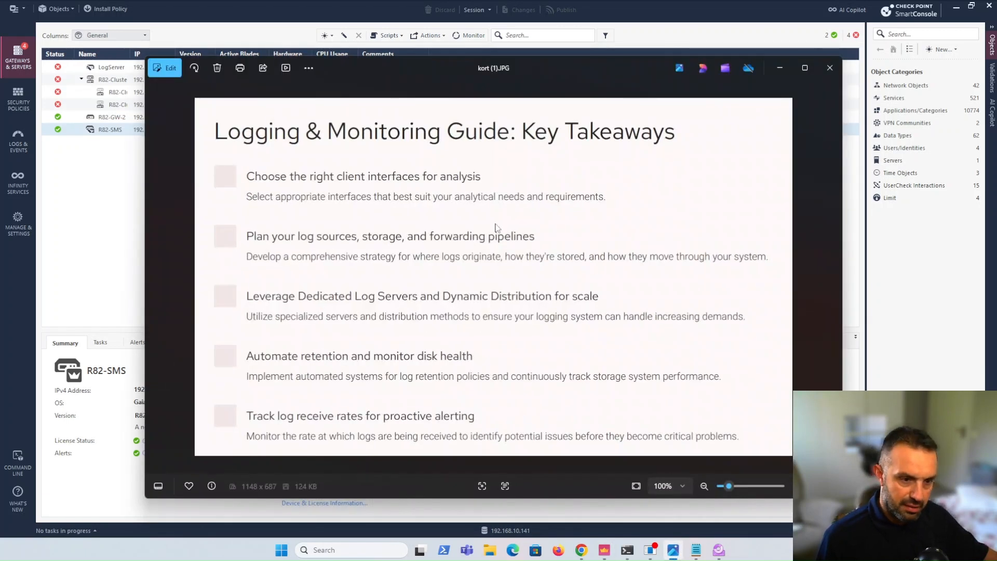